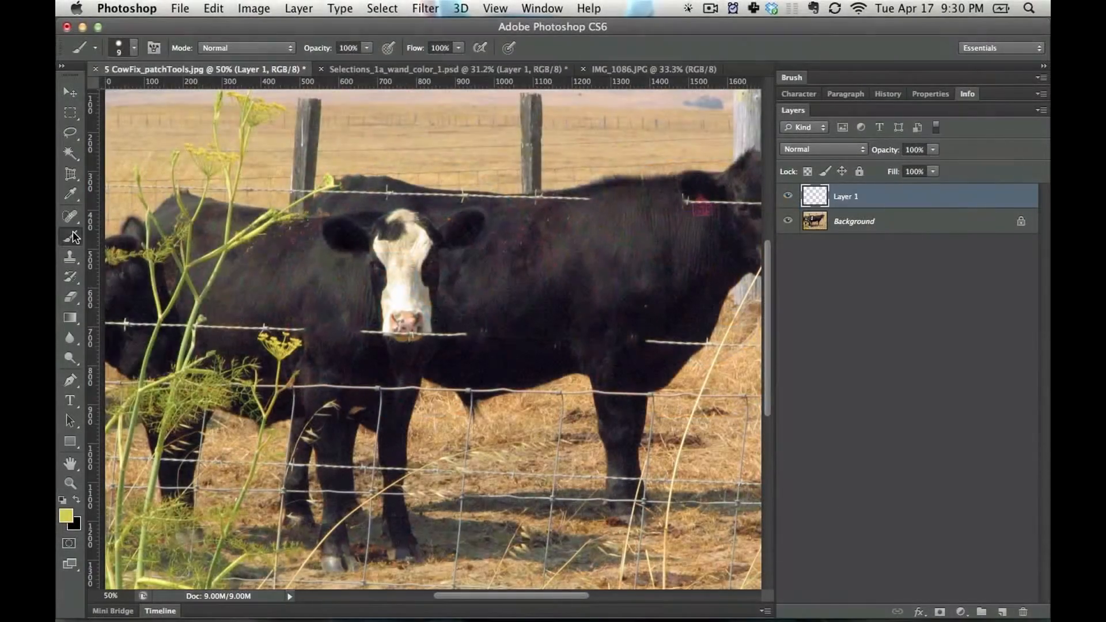
Paint a yellow horizontal stroke across the large cow's body on Layer 1 with the Brush tool
{"action": "left_click", "coordinate": [70, 236]}
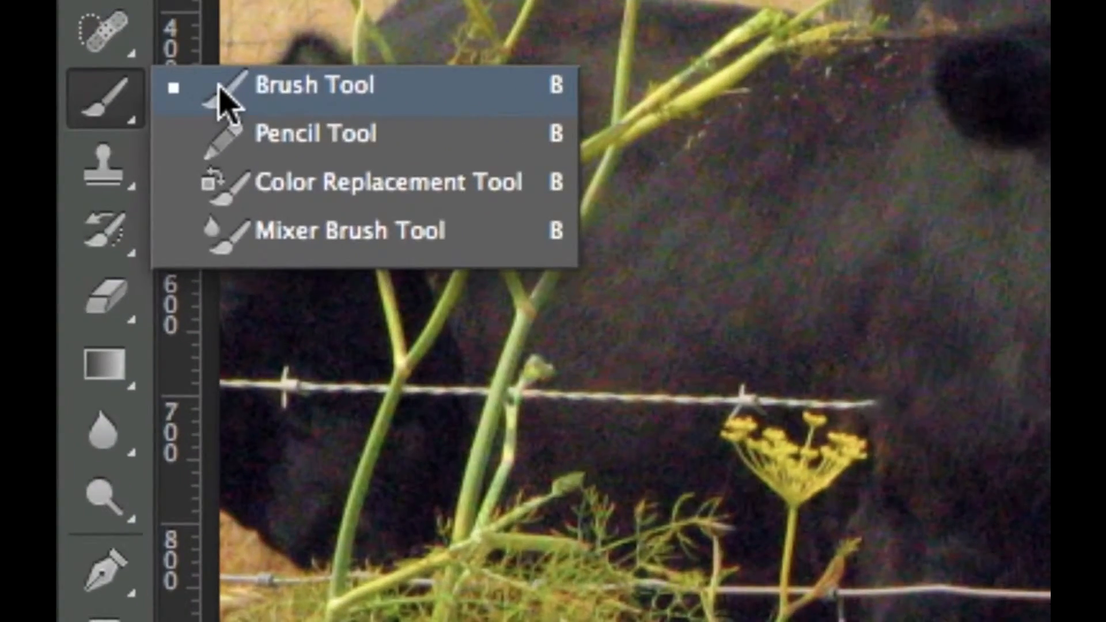
{"action": "left_click", "coordinate": [225, 98]}
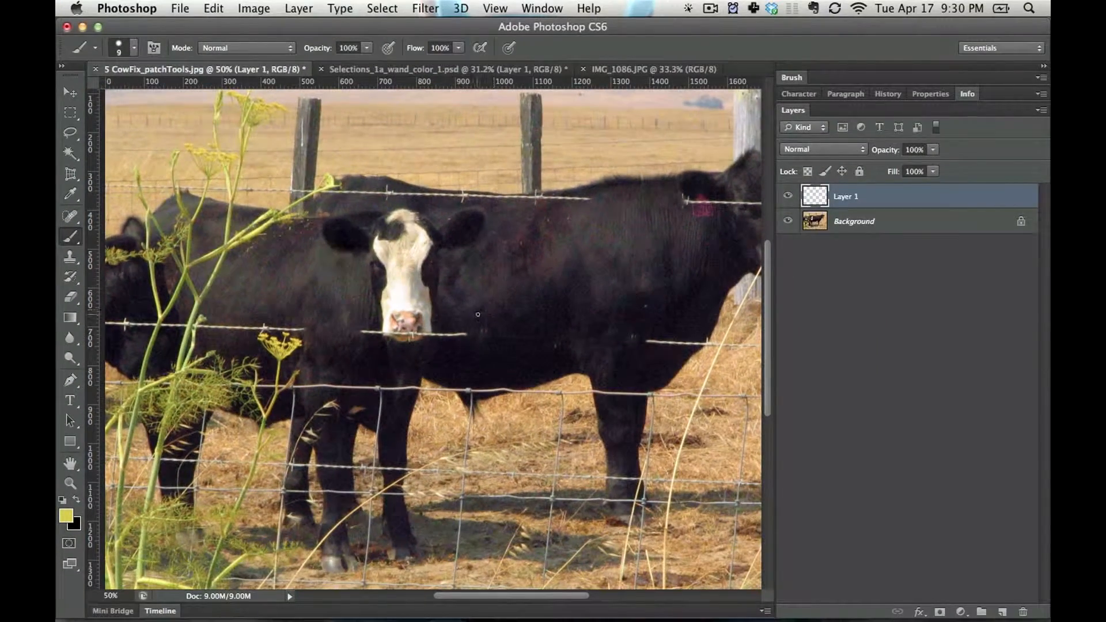
{"action": "left_click_drag", "start_coordinate": [461, 298], "coordinate": [644, 295]}
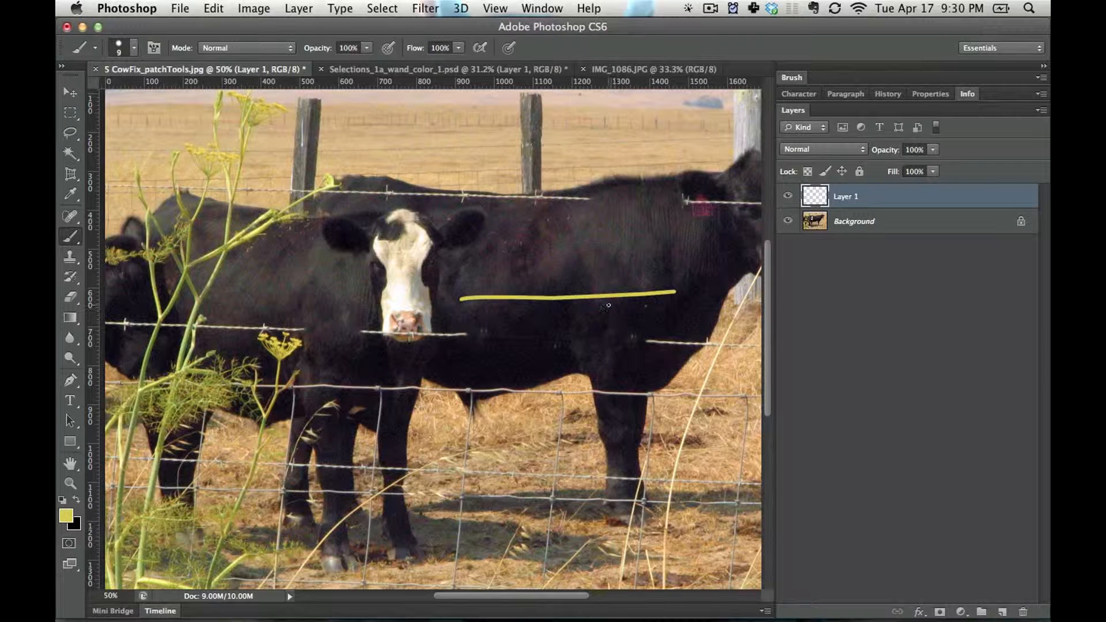
Paint a stroke across the cow with a bright blue foreground colour and undo both the blue and yellow strokes
{"action": "left_click", "coordinate": [67, 517]}
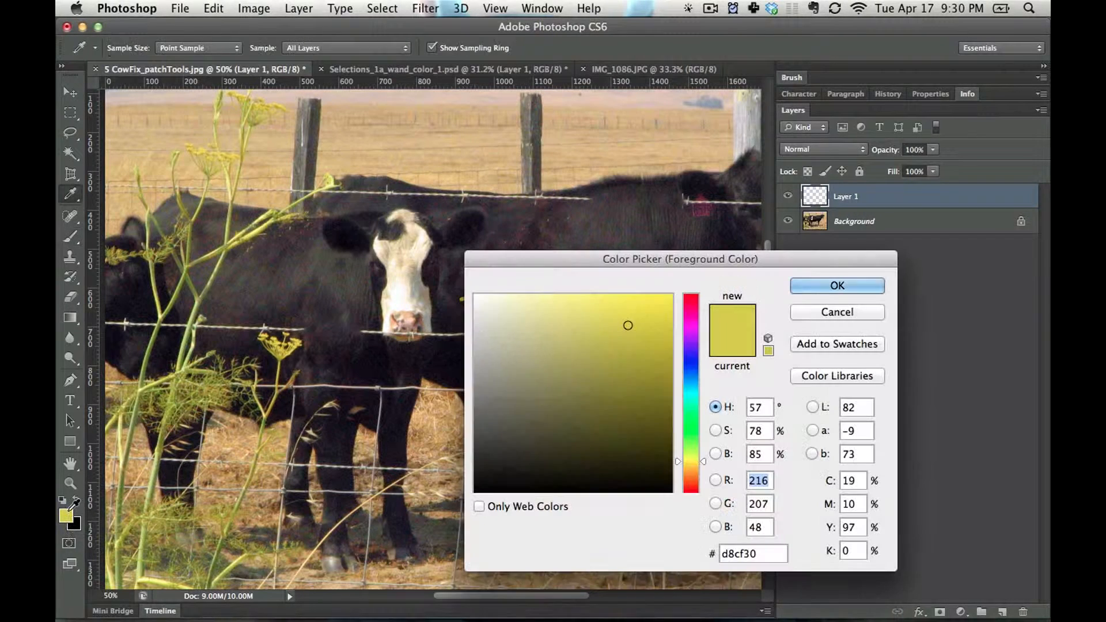
{"action": "left_click", "coordinate": [692, 367]}
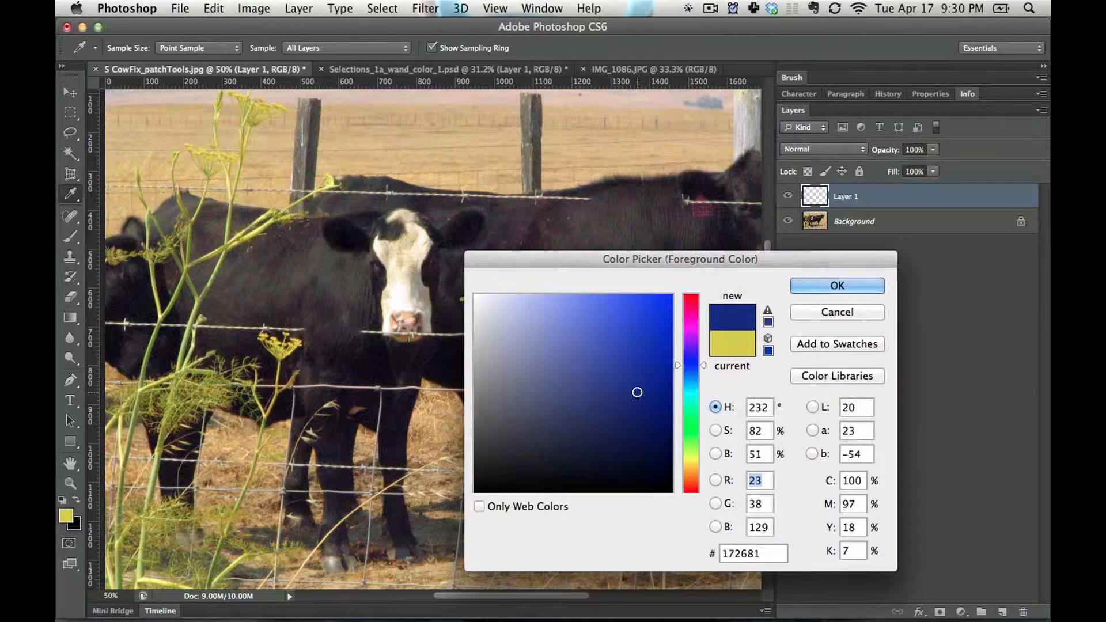
{"action": "left_click", "coordinate": [664, 302]}
{"action": "left_click", "coordinate": [836, 286]}
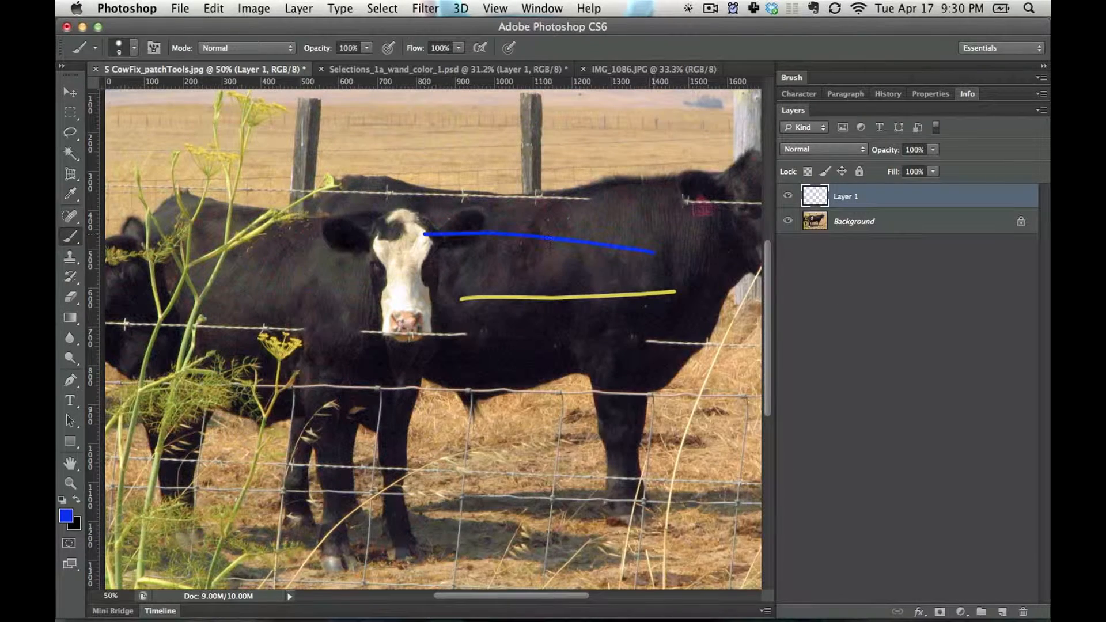
{"action": "key", "text": "alt+super+z"}
{"action": "key", "text": "alt+super+z"}
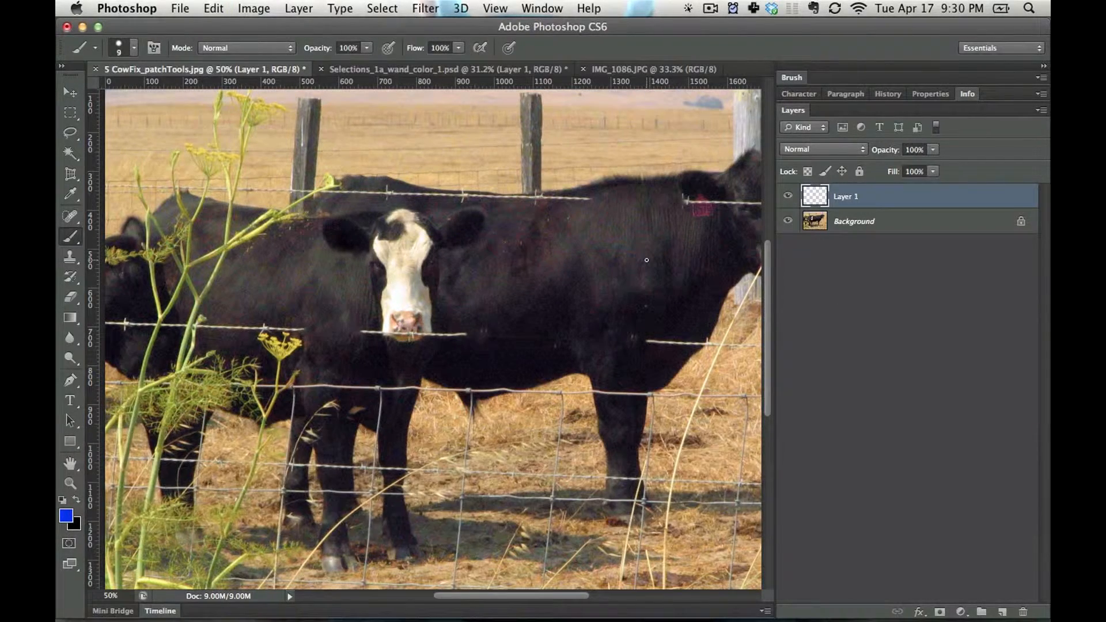
Paint a blue stroke across the cow's body with a 50 px brush and a thinner one beneath it at 20 px
{"action": "key", "text": "bracketright"}
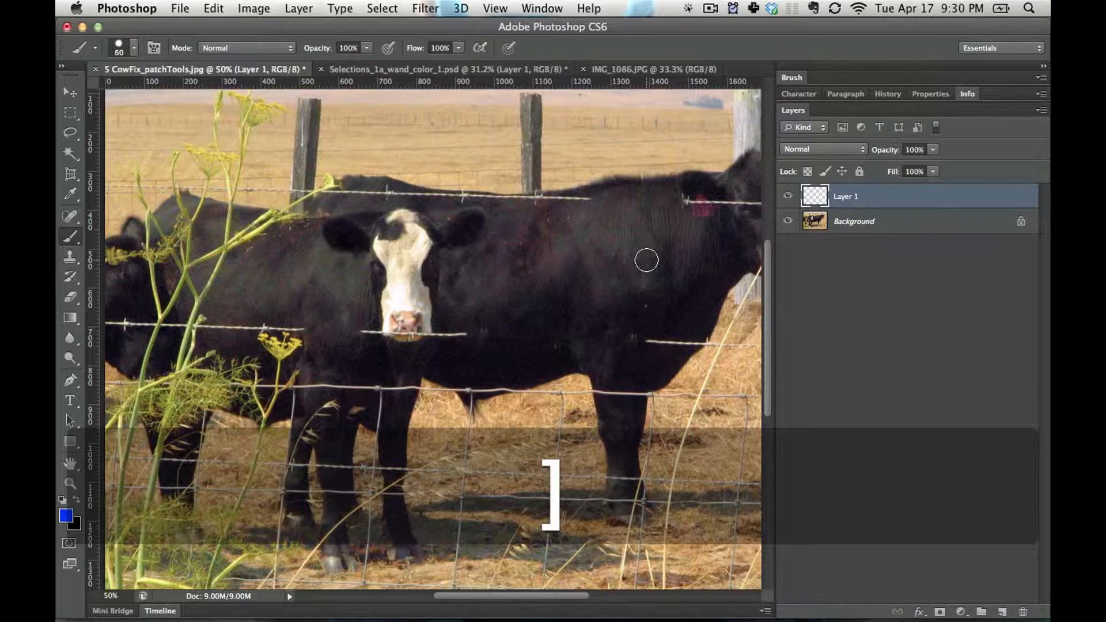
{"action": "left_click_drag", "start_coordinate": [447, 265], "coordinate": [758, 258]}
{"action": "key", "text": "bracketleft"}
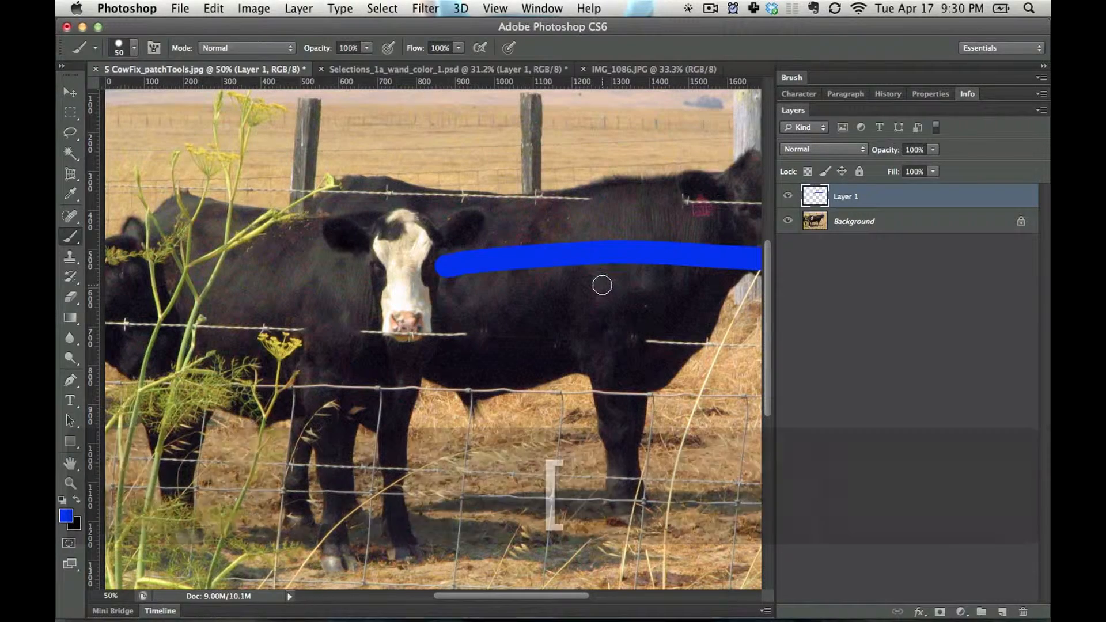
{"action": "left_click_drag", "start_coordinate": [656, 283], "coordinate": [413, 321]}
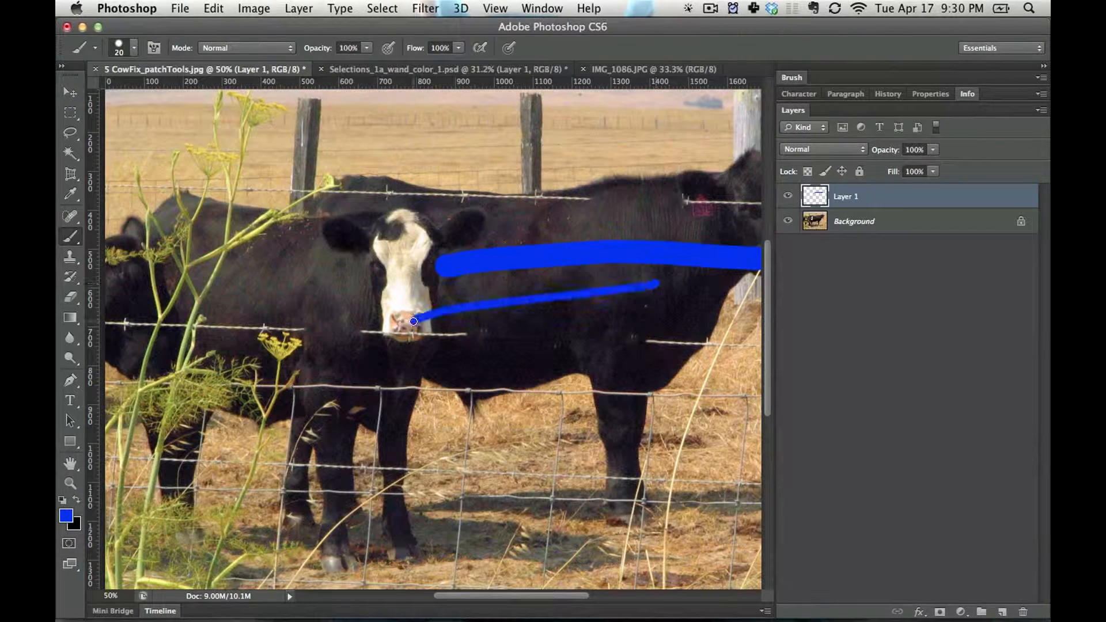
Enlarge the brush to 200 px and paint a thick blue stroke above the cow's head across the fence posts
{"action": "key", "text": "bracketright"}
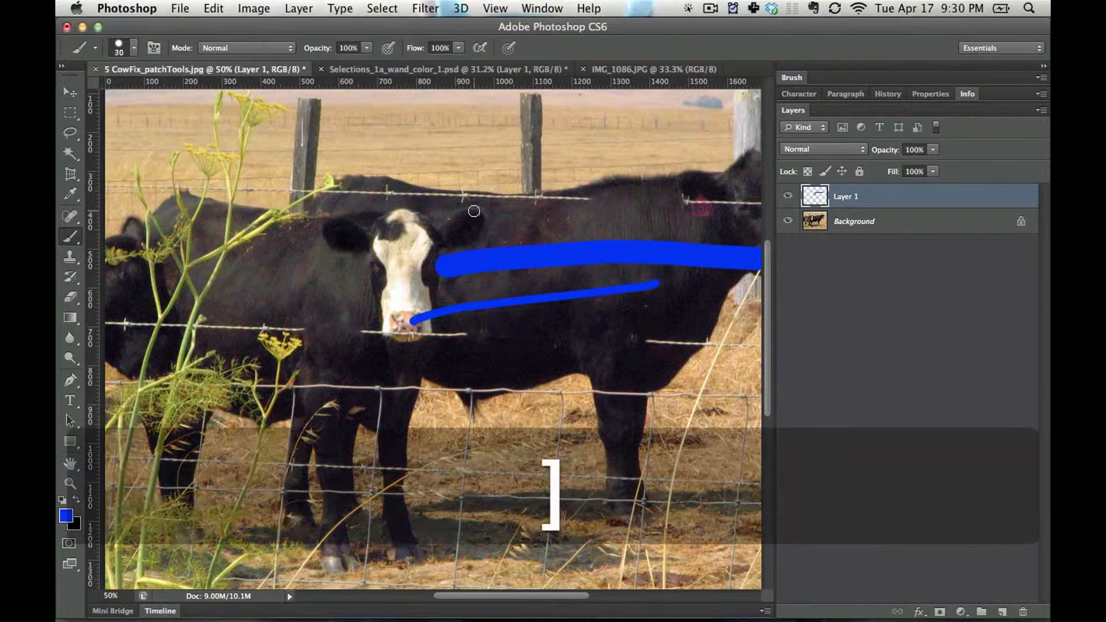
{"action": "key", "text": "bracketright"}
{"action": "key", "text": "bracketright"}
{"action": "key", "text": "bracketright"}
{"action": "key", "text": "bracketright"}
{"action": "key", "text": "bracketright"}
{"action": "key", "text": "bracketright"}
{"action": "left_click_drag", "start_coordinate": [285, 183], "coordinate": [626, 161]}
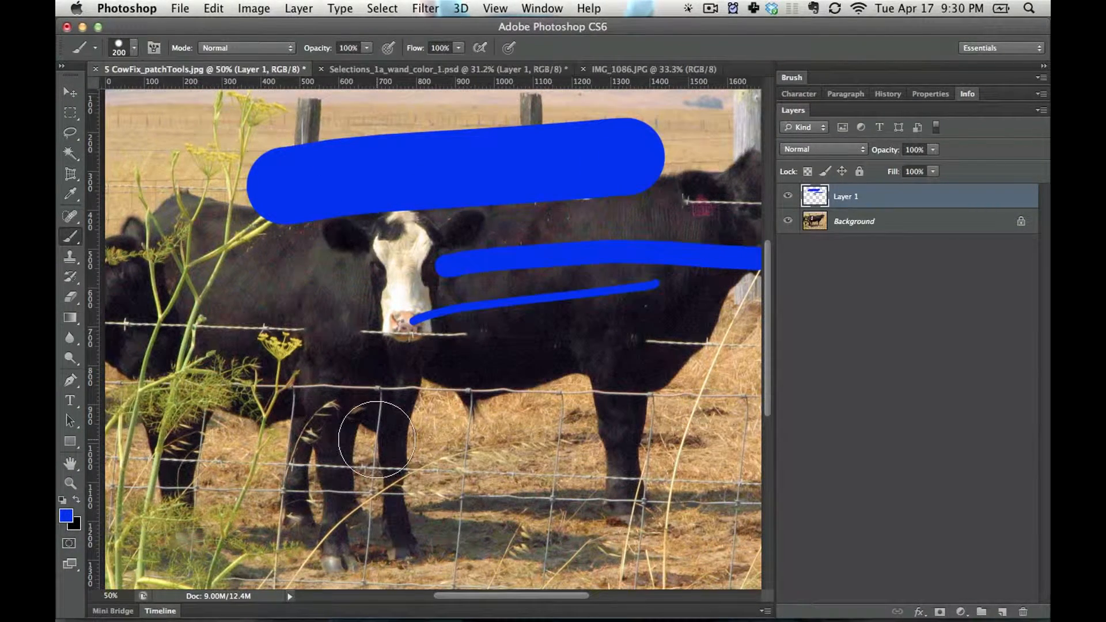
Paint a soft-edged 200 px blue stroke below the cow's head and a harder-edged one lower across the legs
{"action": "key", "text": "shift"}
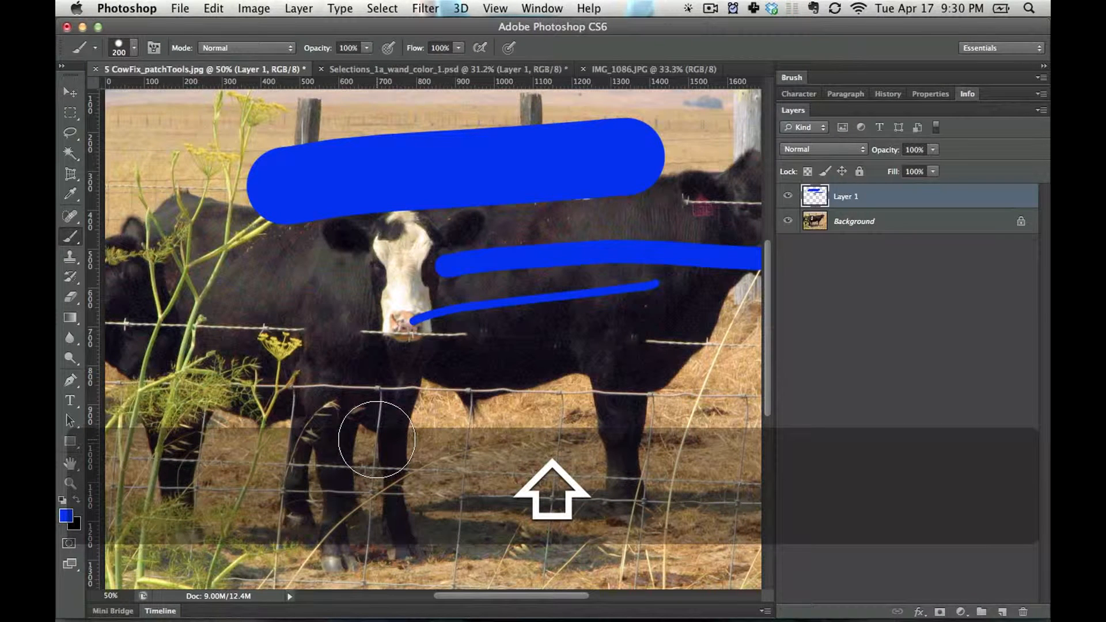
{"action": "key", "text": "shift+bracketleft"}
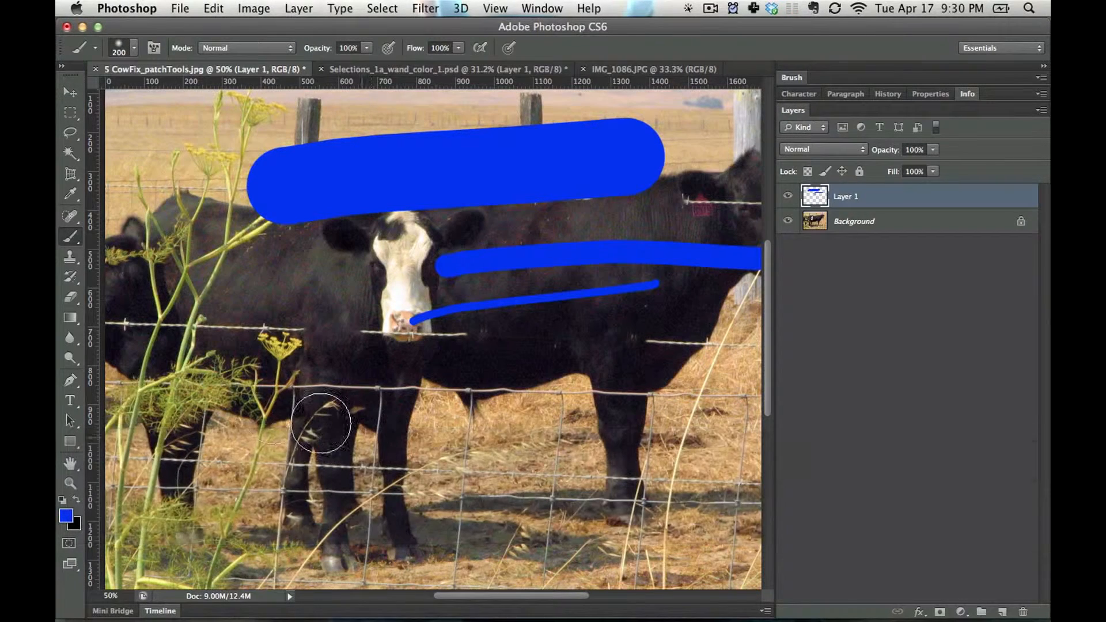
{"action": "mouse_move", "coordinate": [321, 423]}
{"action": "left_mouse_down"}
{"action": "mouse_move", "coordinate": [291, 407]}
{"action": "mouse_move", "coordinate": [613, 389]}
{"action": "left_mouse_up"}
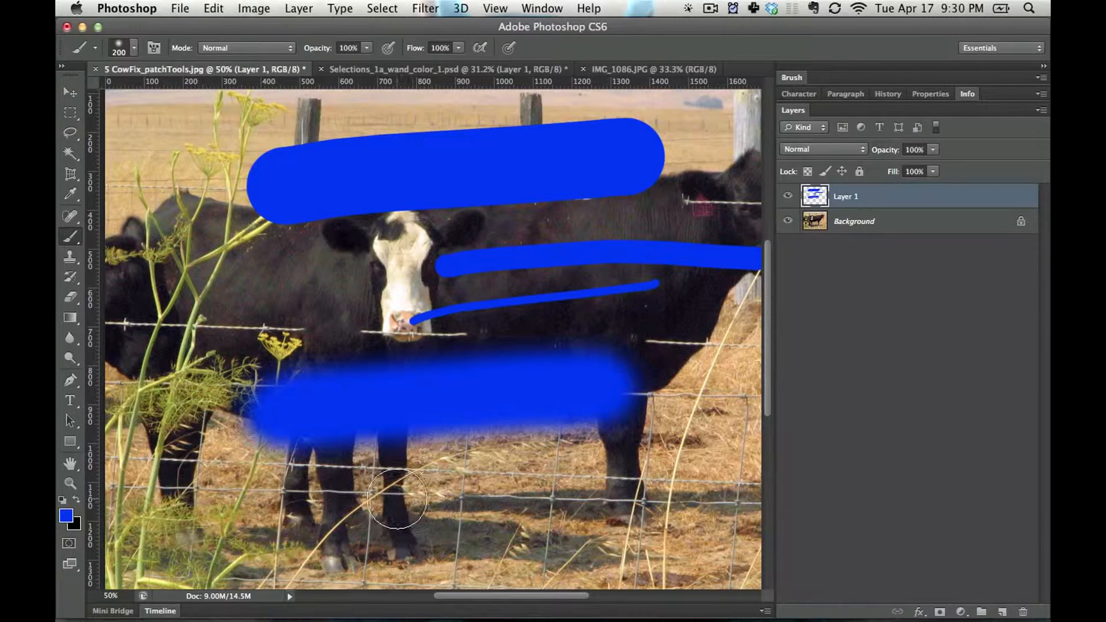
{"action": "key", "text": "shift+bracketright"}
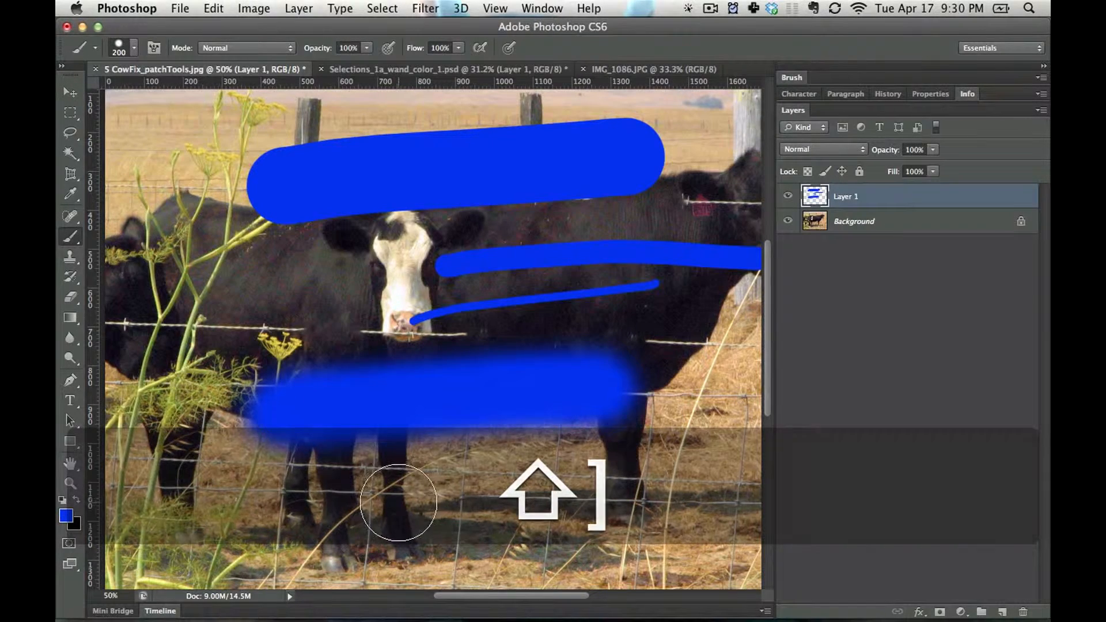
{"action": "left_click_drag", "start_coordinate": [396, 499], "coordinate": [694, 498]}
Select everything on Layer 1, delete all the blue strokes and deselect
{"action": "key", "text": "super+a"}
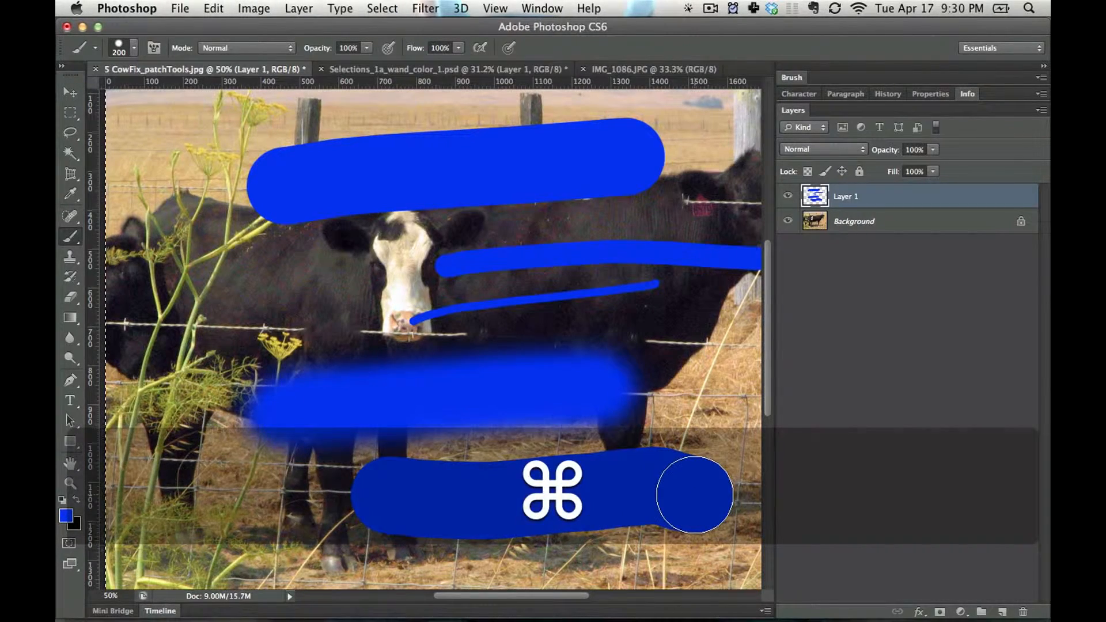
{"action": "key", "text": "BackSpace"}
{"action": "key", "text": "super+d"}
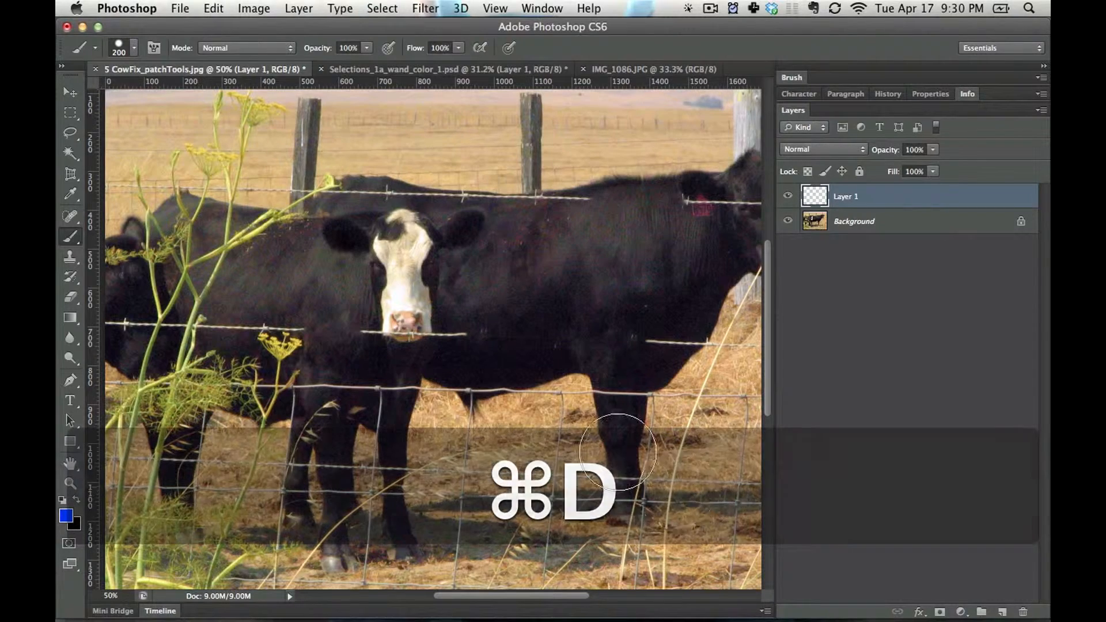
Reduce the brush to 80 px, sample the yellow-green of the small flower and paint a squiggle on the cow's body
{"action": "key", "text": "bracketleft"}
{"action": "key", "text": "bracketleft"}
{"action": "key", "text": "bracketleft"}
{"action": "key", "text": "bracketleft"}
{"action": "key", "text": "bracketleft"}
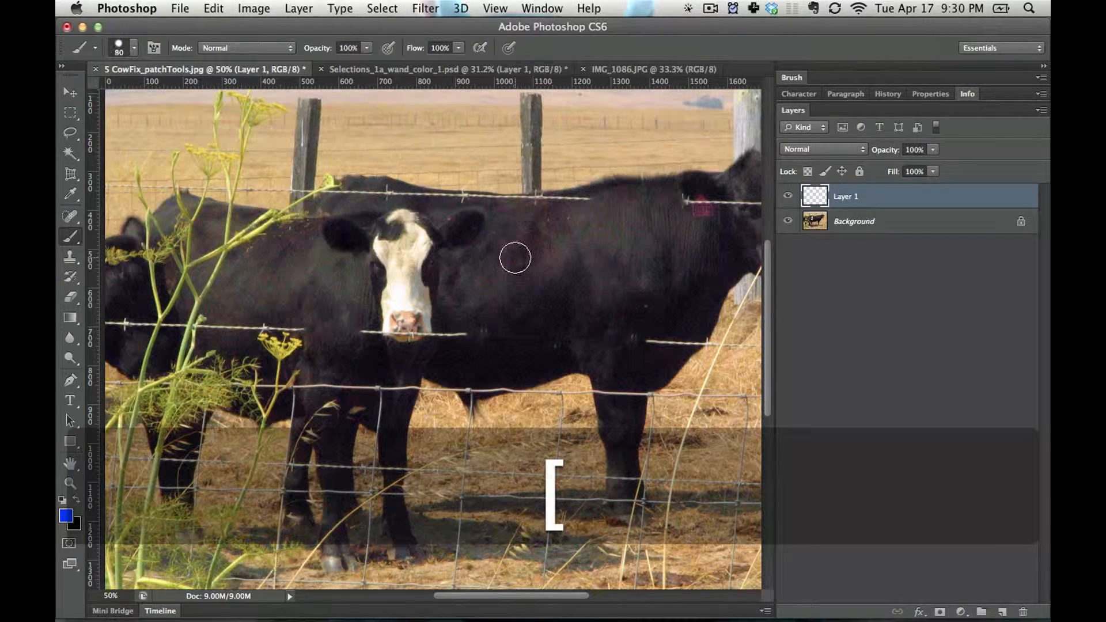
{"action": "key", "text": "alt"}
{"action": "left_click", "coordinate": [294, 342], "text": "alt"}
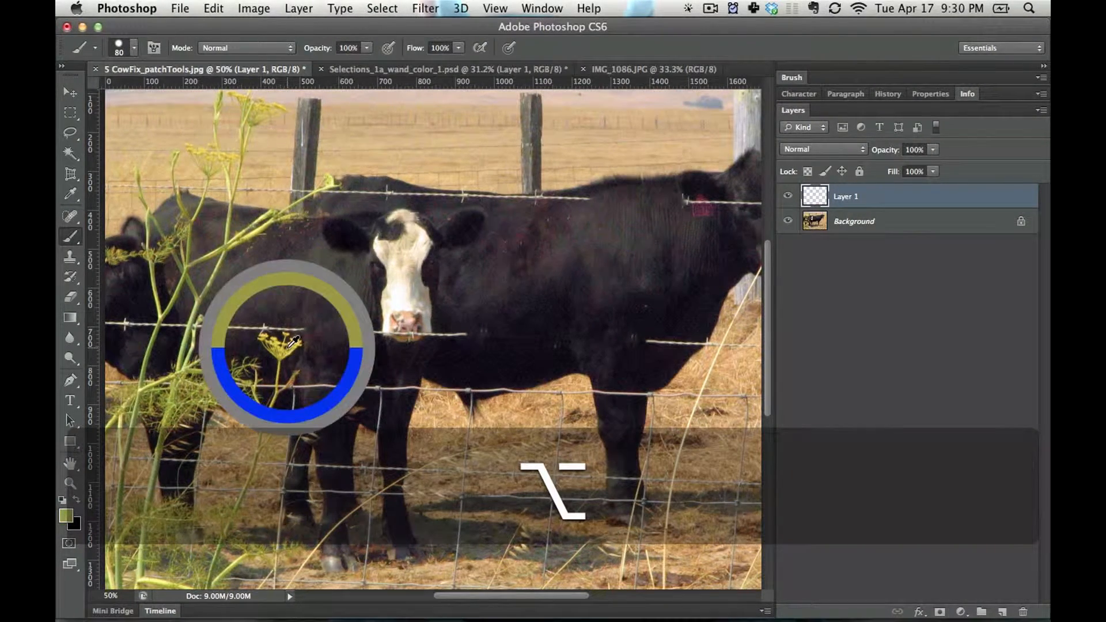
{"action": "mouse_move", "coordinate": [493, 262]}
{"action": "left_mouse_down"}
{"action": "mouse_move", "coordinate": [534, 246]}
{"action": "mouse_move", "coordinate": [608, 309]}
{"action": "mouse_move", "coordinate": [657, 334]}
{"action": "left_mouse_up"}
Sample colours from the cow's white face and pink nose and paint each one over the squiggle
{"action": "left_click", "coordinate": [423, 294], "text": "alt"}
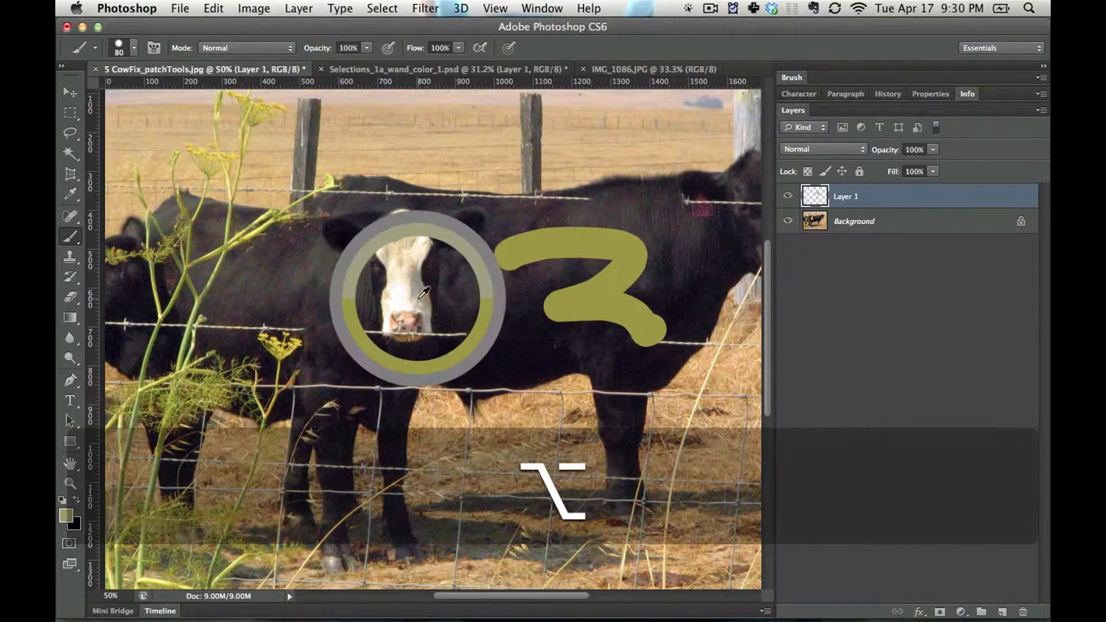
{"action": "mouse_move", "coordinate": [495, 257]}
{"action": "left_mouse_down"}
{"action": "mouse_move", "coordinate": [555, 304]}
{"action": "mouse_move", "coordinate": [541, 323]}
{"action": "mouse_move", "coordinate": [652, 341]}
{"action": "left_mouse_up"}
{"action": "key", "text": "alt"}
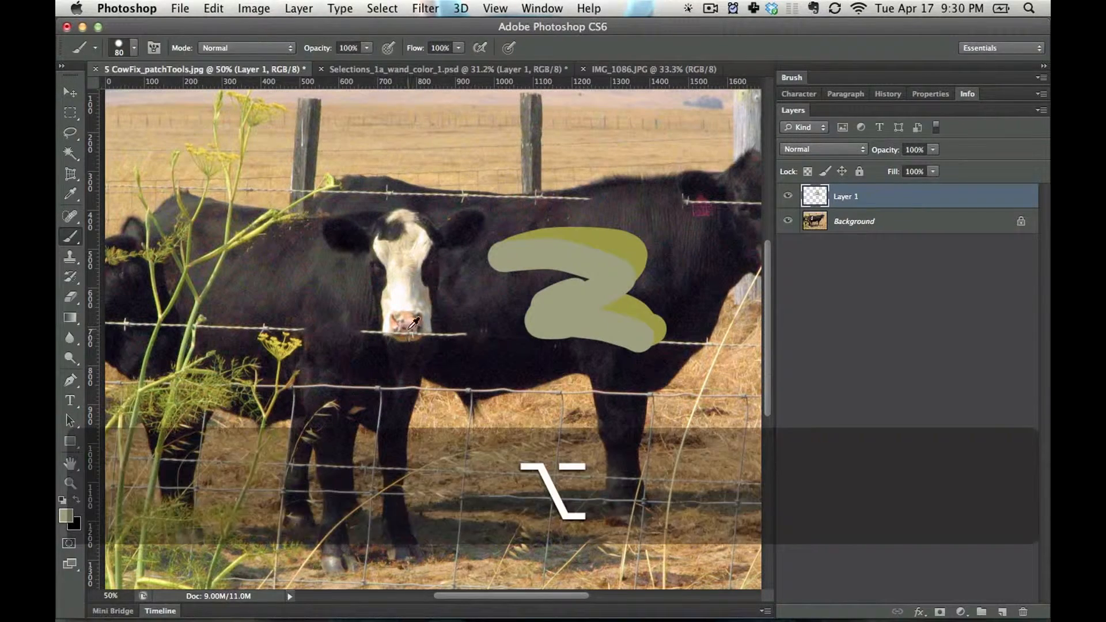
{"action": "left_click", "coordinate": [408, 329], "text": "alt"}
{"action": "mouse_move", "coordinate": [544, 285]}
{"action": "left_mouse_down"}
{"action": "mouse_move", "coordinate": [486, 305]}
{"action": "mouse_move", "coordinate": [516, 291]}
{"action": "mouse_move", "coordinate": [500, 320]}
{"action": "left_mouse_up"}
{"action": "left_click", "coordinate": [405, 321], "text": "alt"}
Choose a textured 36 px brush preset and try a zigzag stroke across the cows, undoing that stroke
{"action": "right_click", "coordinate": [529, 308]}
{"action": "left_click_drag", "start_coordinate": [601, 341], "coordinate": [599, 343]}
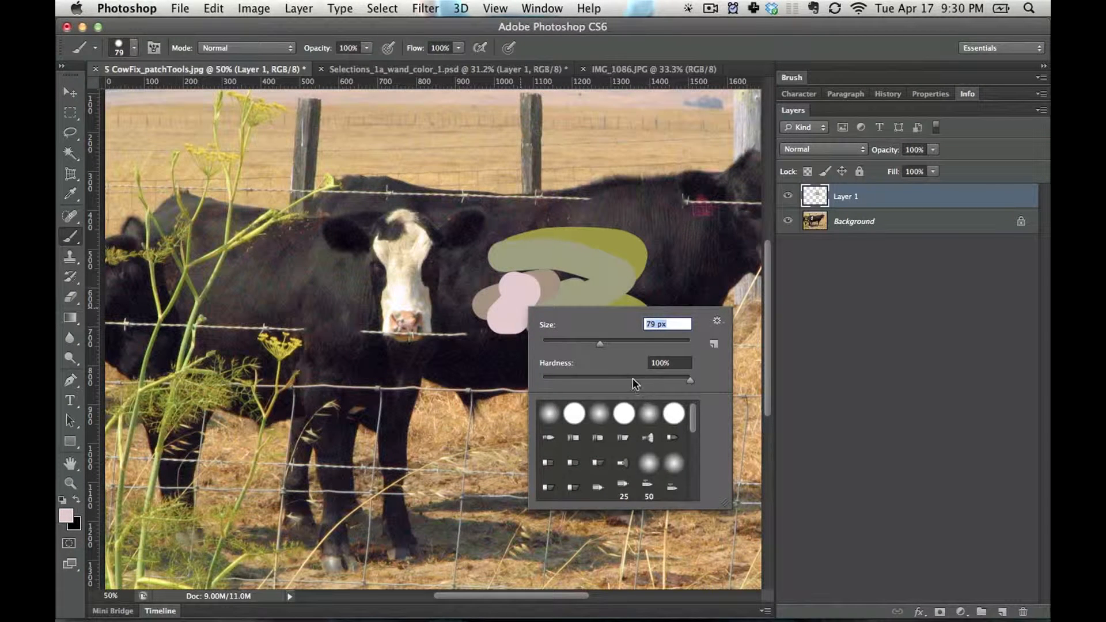
{"action": "left_click", "coordinate": [717, 322]}
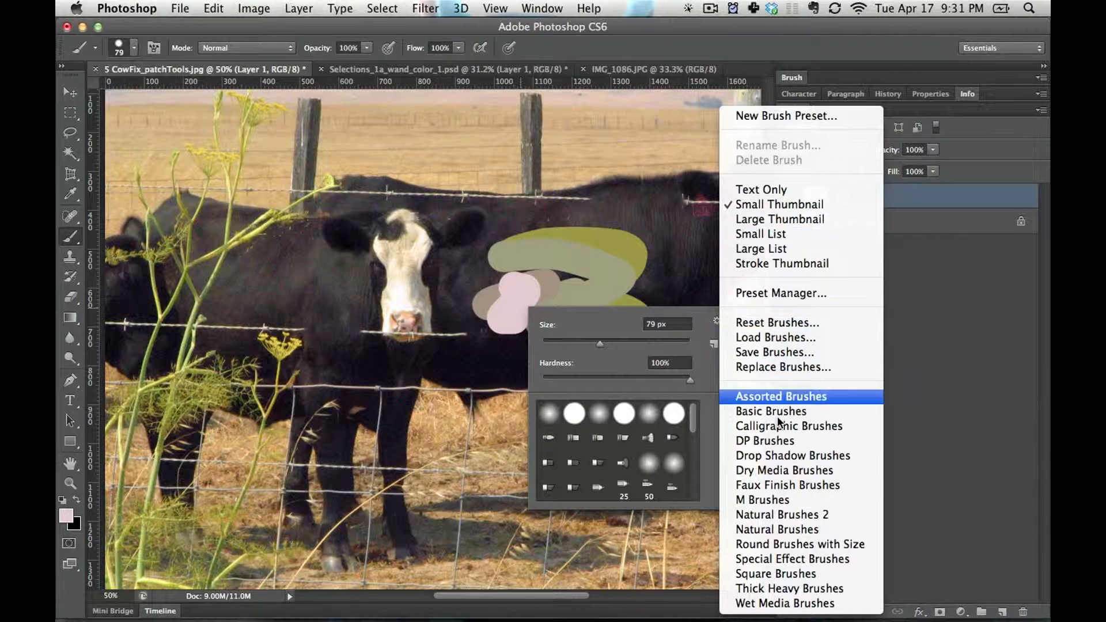
{"action": "left_click", "coordinate": [765, 441]}
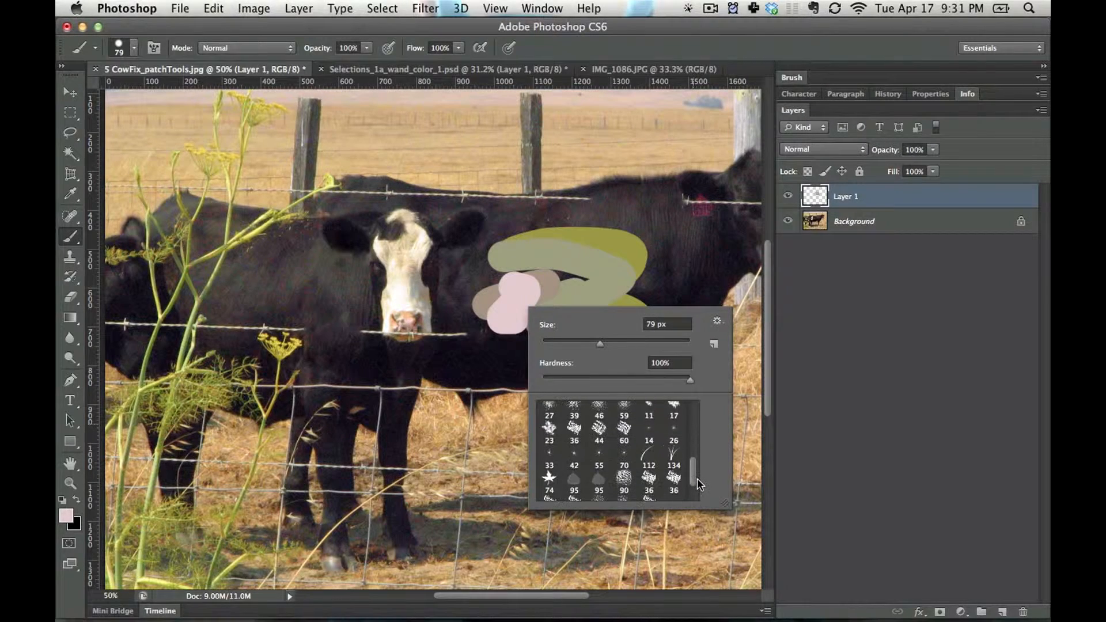
{"action": "left_click", "coordinate": [673, 481]}
{"action": "mouse_move", "coordinate": [234, 295]}
{"action": "left_mouse_down"}
{"action": "mouse_move", "coordinate": [327, 372]}
{"action": "mouse_move", "coordinate": [492, 421]}
{"action": "left_mouse_up"}
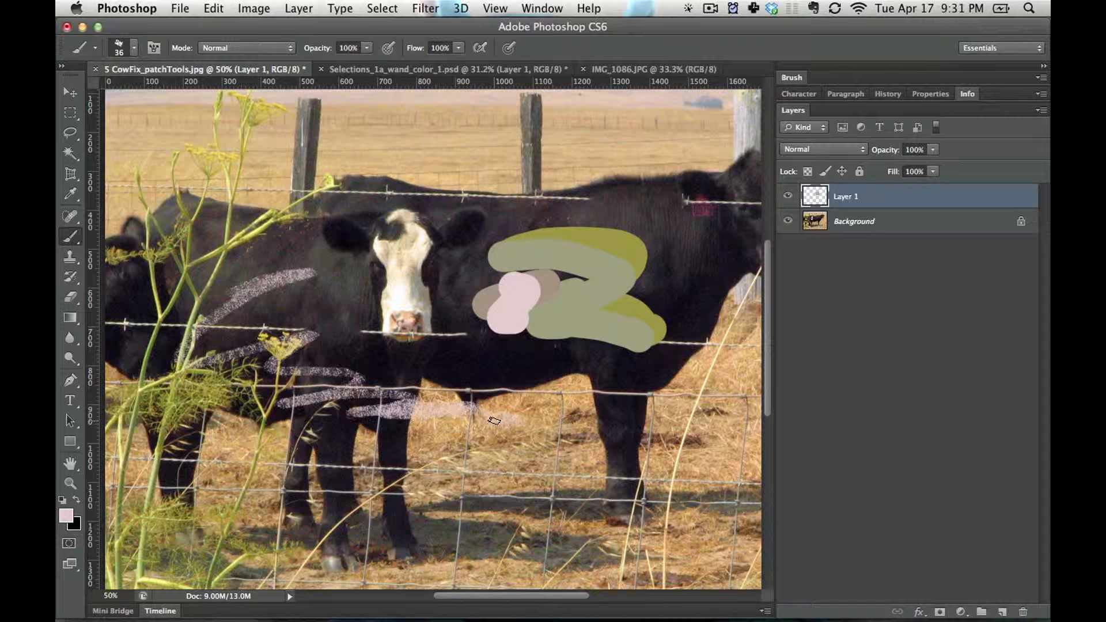
{"action": "key", "text": "super+z"}
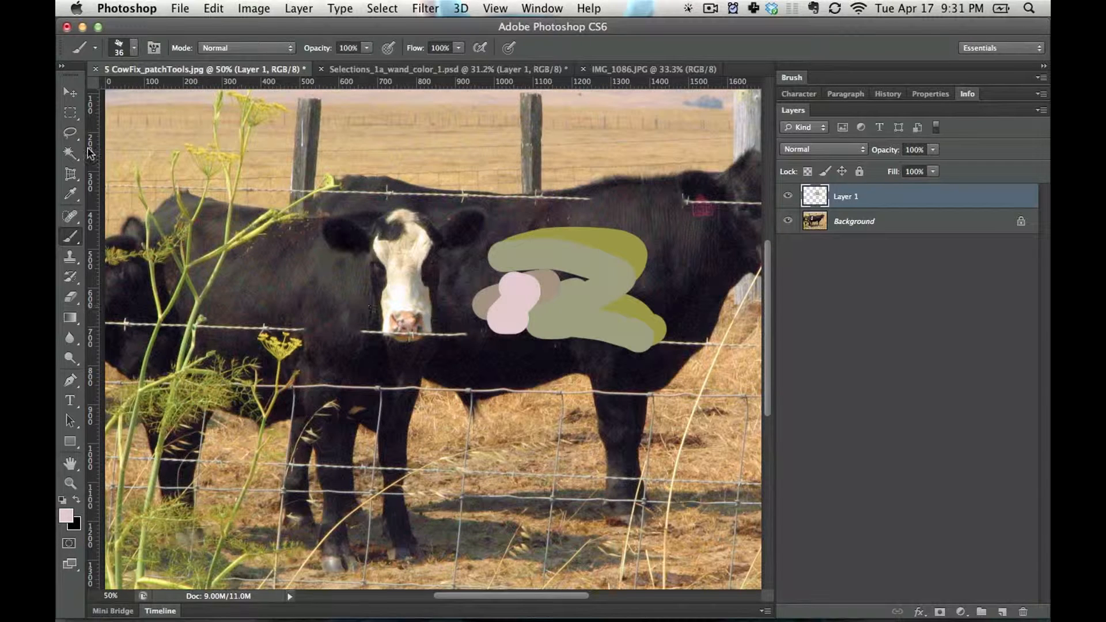
Select the small yellow flower with a rectangular marquee and desaturate that area on the Background layer
{"action": "key", "text": "m"}
{"action": "left_click_drag", "start_coordinate": [309, 332], "coordinate": [255, 363]}
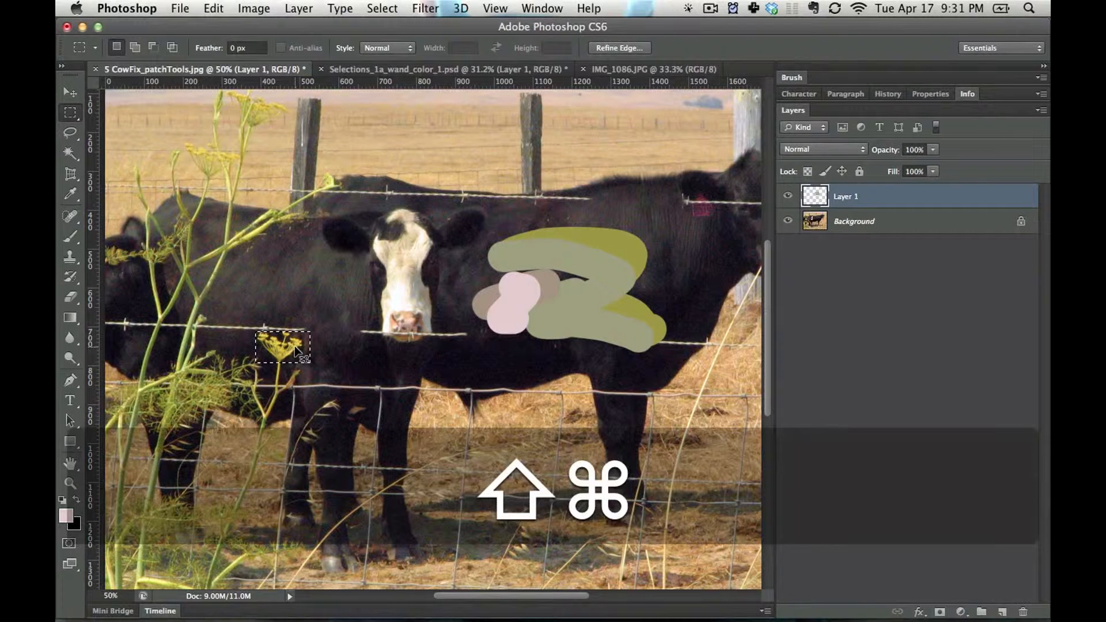
{"action": "key", "text": "shift+super+u"}
{"action": "left_click", "coordinate": [656, 239]}
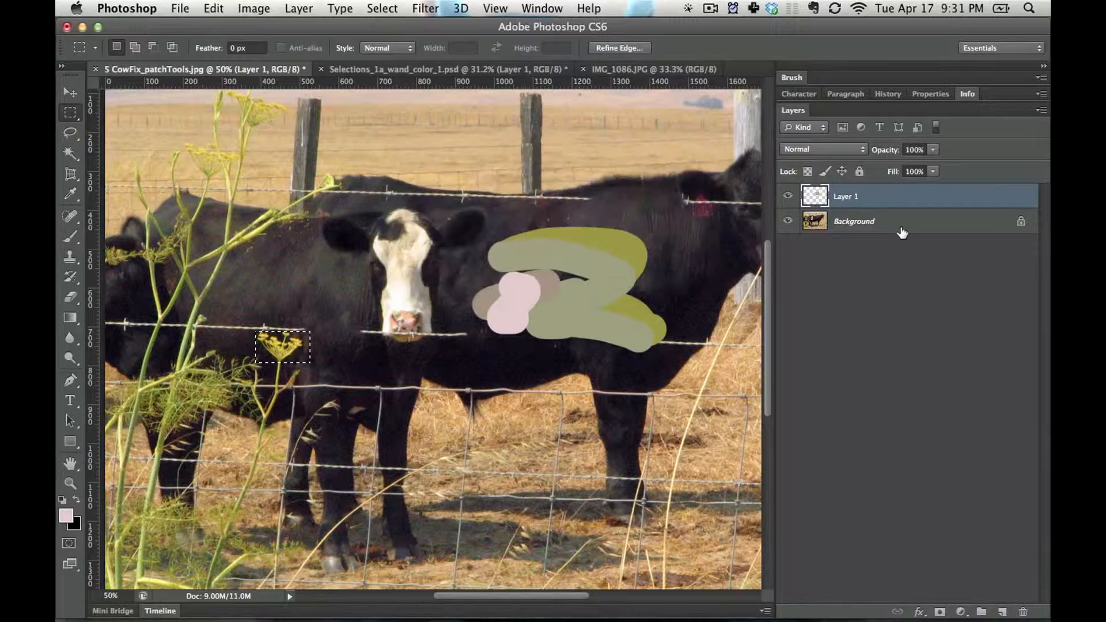
{"action": "left_click", "coordinate": [889, 226]}
{"action": "key", "text": "shift+super+u"}
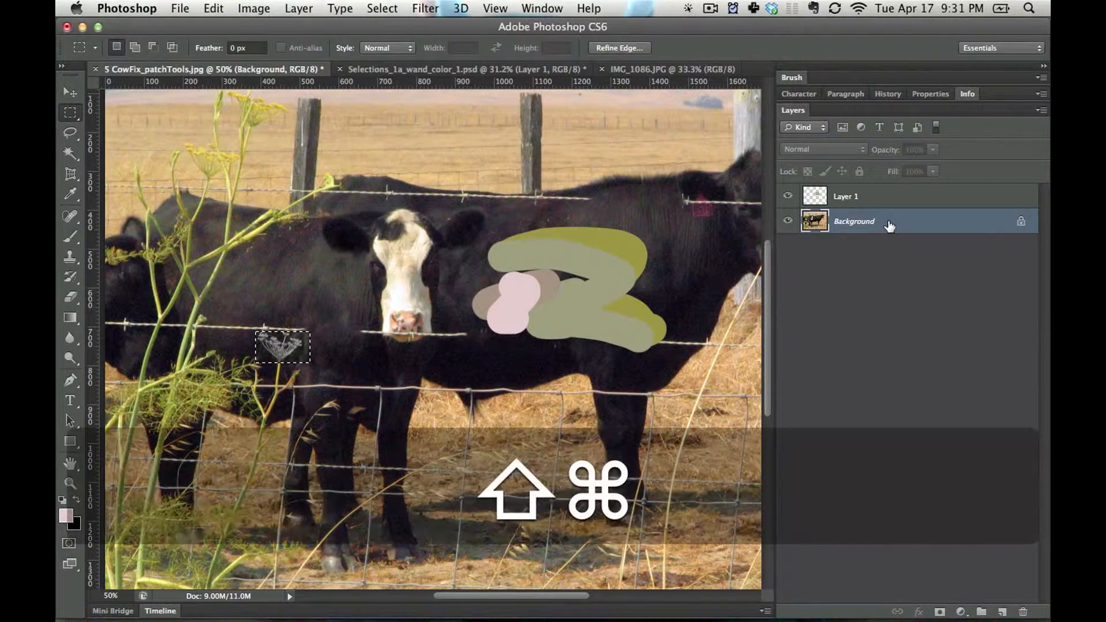
Apply Curves to the selected flower, sampling its petals as the white point and the dark surroundings as the black point
{"action": "key", "text": "super+m"}
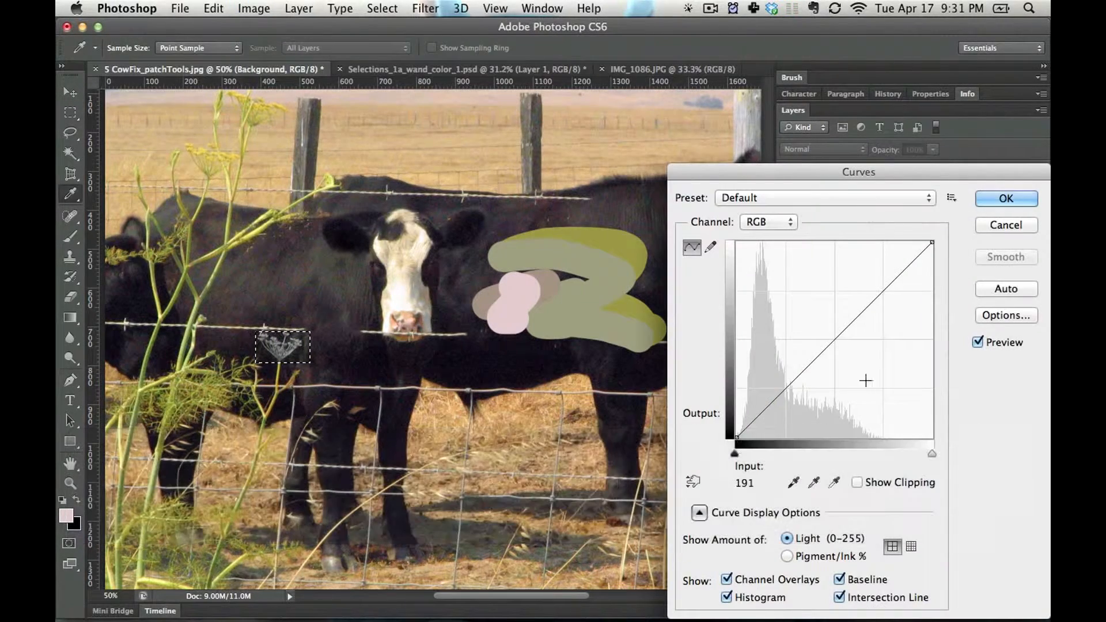
{"action": "left_click", "coordinate": [835, 482]}
{"action": "left_click", "coordinate": [288, 347]}
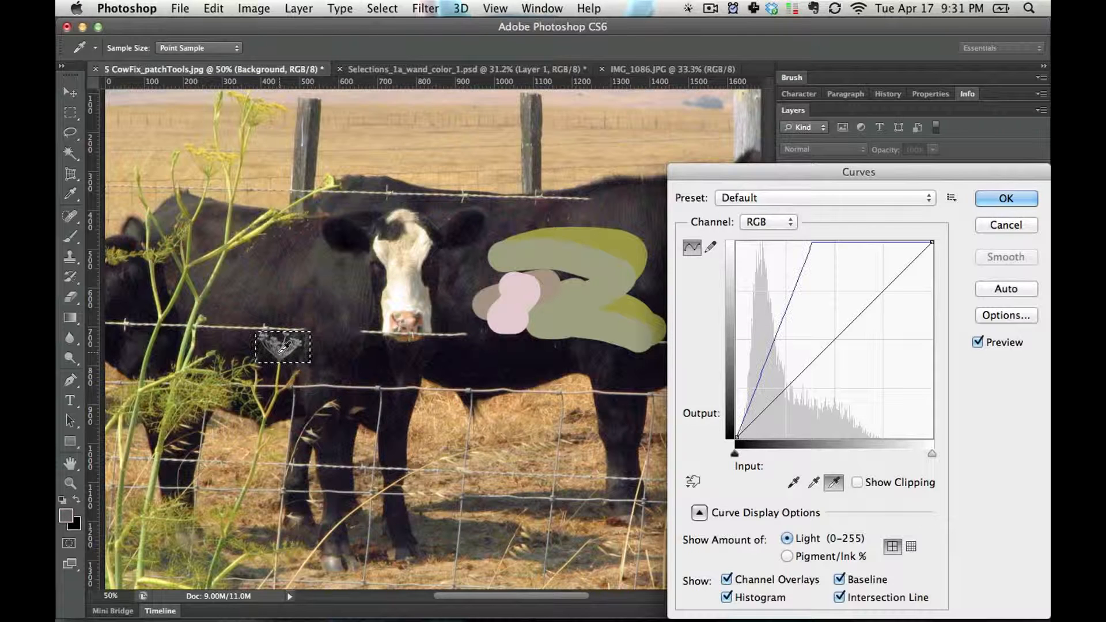
{"action": "left_click", "coordinate": [793, 482]}
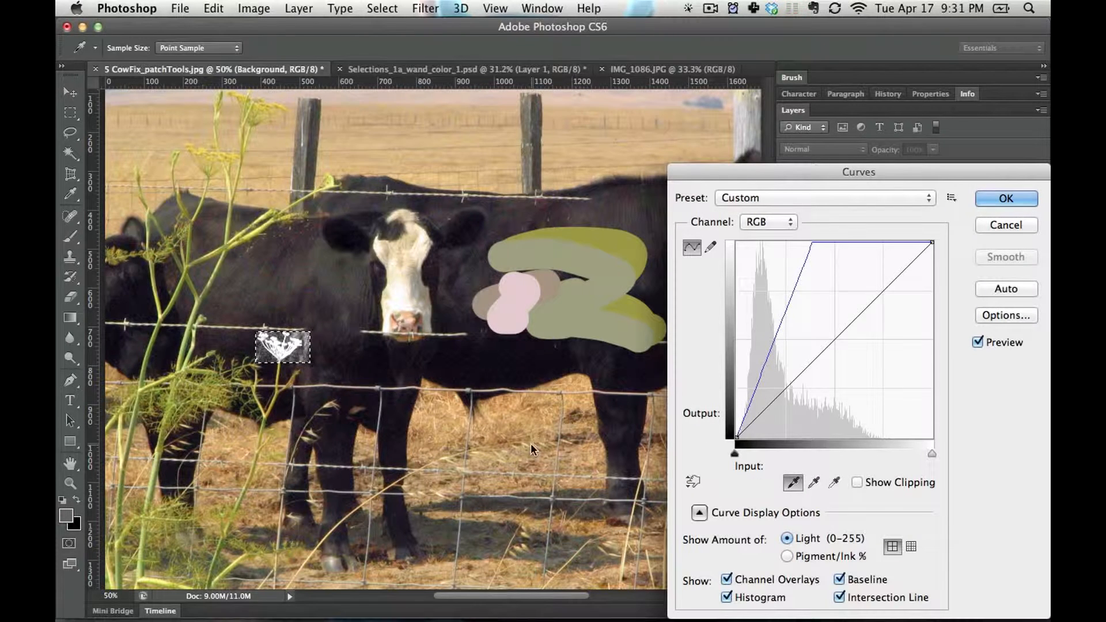
{"action": "left_click", "coordinate": [306, 350]}
{"action": "left_click", "coordinate": [303, 343]}
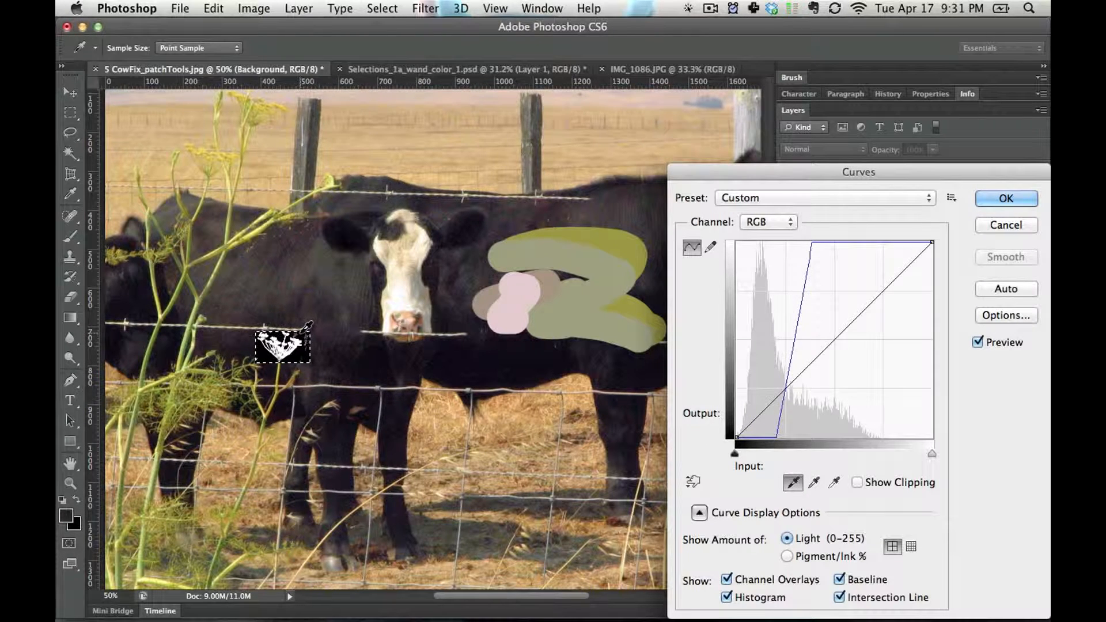
{"action": "left_click", "coordinate": [301, 344]}
{"action": "left_click", "coordinate": [1006, 198]}
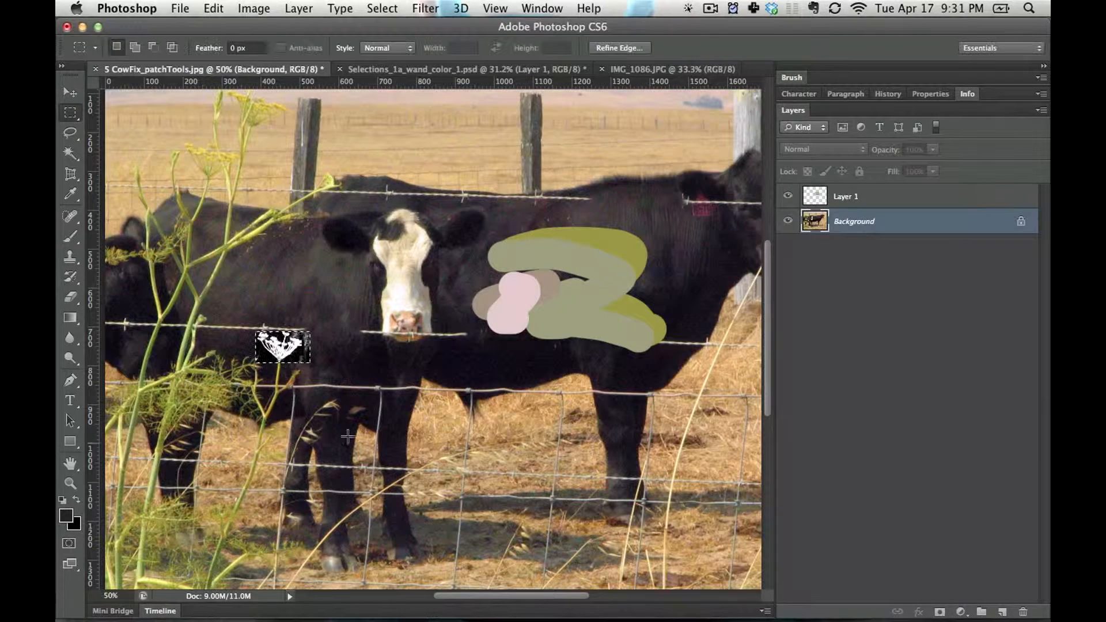
Choose the plain hard round brush preset at 30 px and 100% hardness for painting out stray marks beside the selected flower
{"action": "key", "text": "b"}
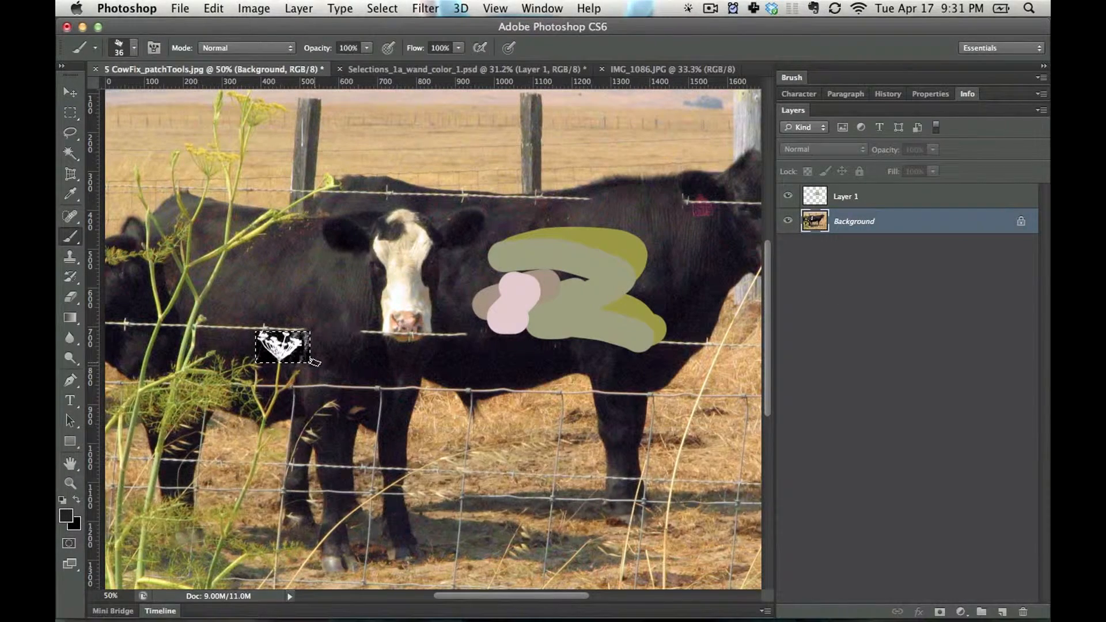
{"action": "key", "text": "bracketright"}
{"action": "left_click", "coordinate": [792, 77]}
{"action": "scroll", "coordinate": [1041, 140], "scroll_direction": "up", "scroll_amount": 5}
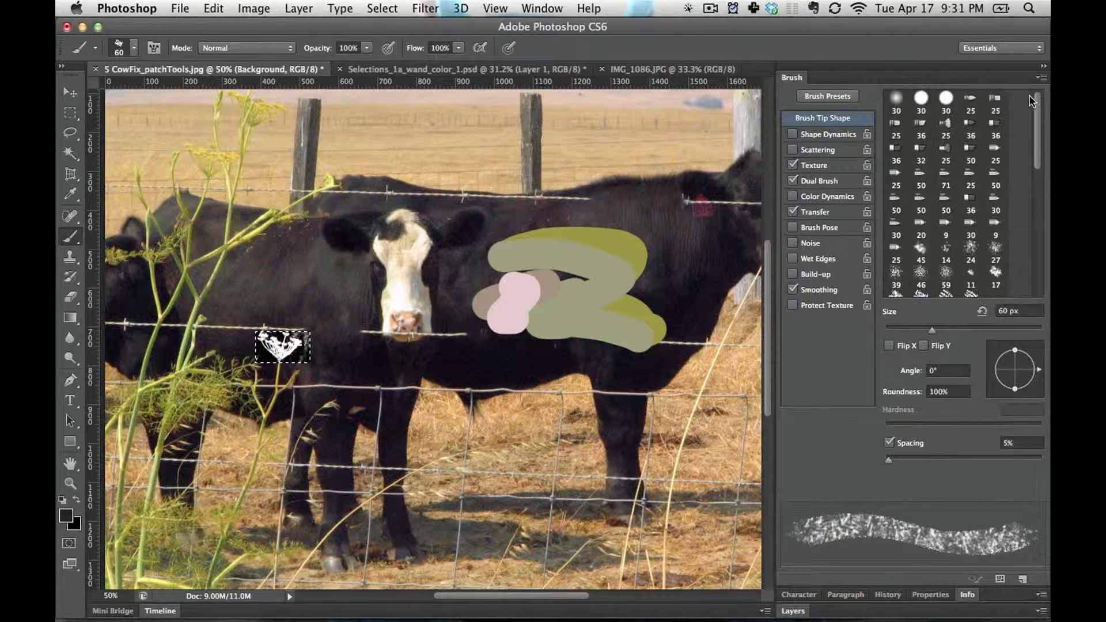
{"action": "left_click", "coordinate": [945, 98]}
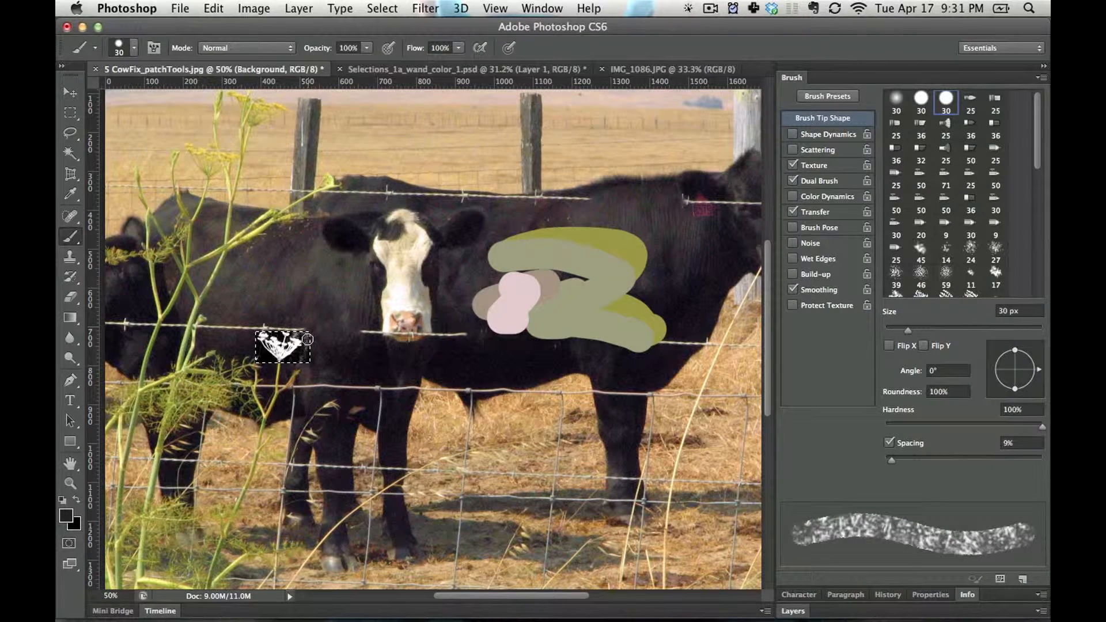
{"action": "key", "text": "0"}
{"action": "right_click", "coordinate": [279, 371]}
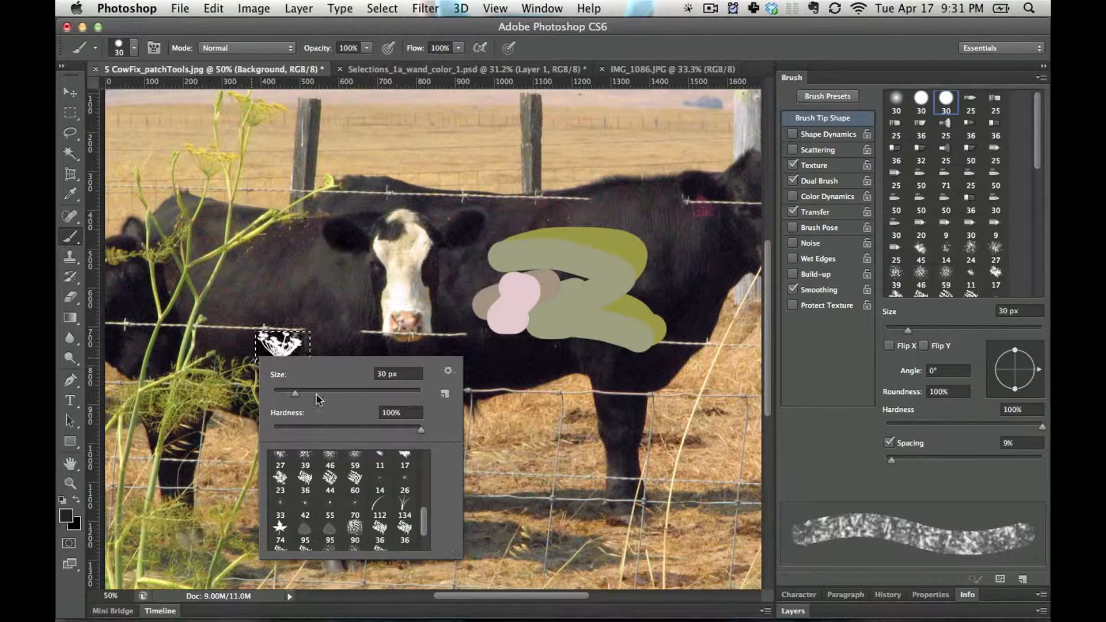
{"action": "scroll", "coordinate": [418, 472], "scroll_direction": "up", "scroll_amount": 5}
{"action": "scroll", "coordinate": [426, 494], "scroll_direction": "up", "scroll_amount": 3}
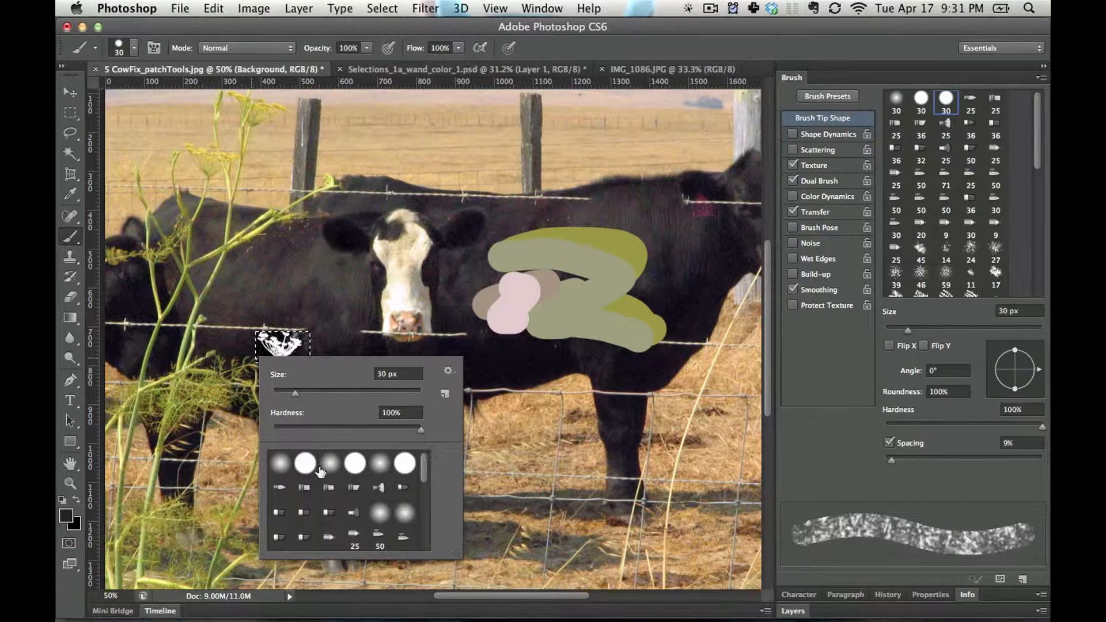
{"action": "left_click", "coordinate": [305, 464]}
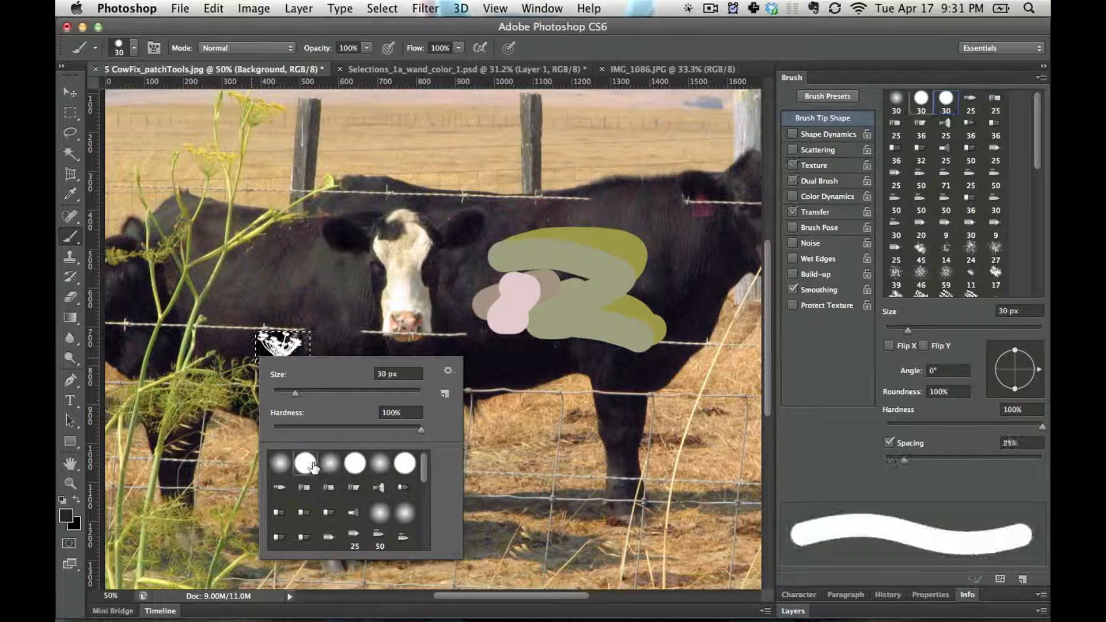
{"action": "left_click", "coordinate": [325, 345]}
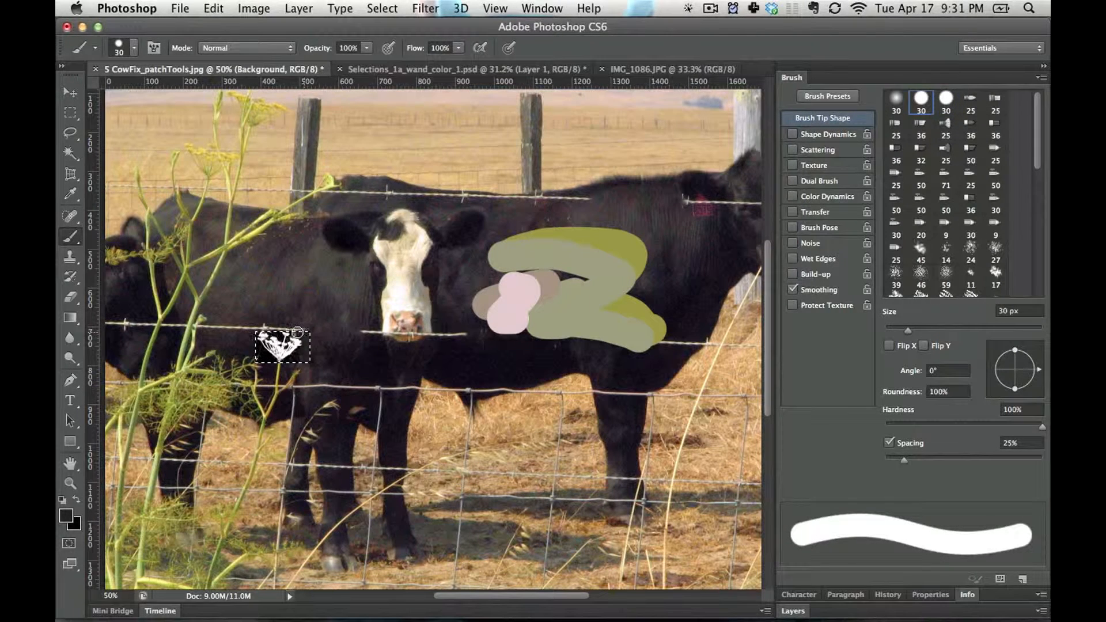
Try inverting the selected flower area, toggle the inversion to compare both versions, and undo it
{"action": "key", "text": "super+i"}
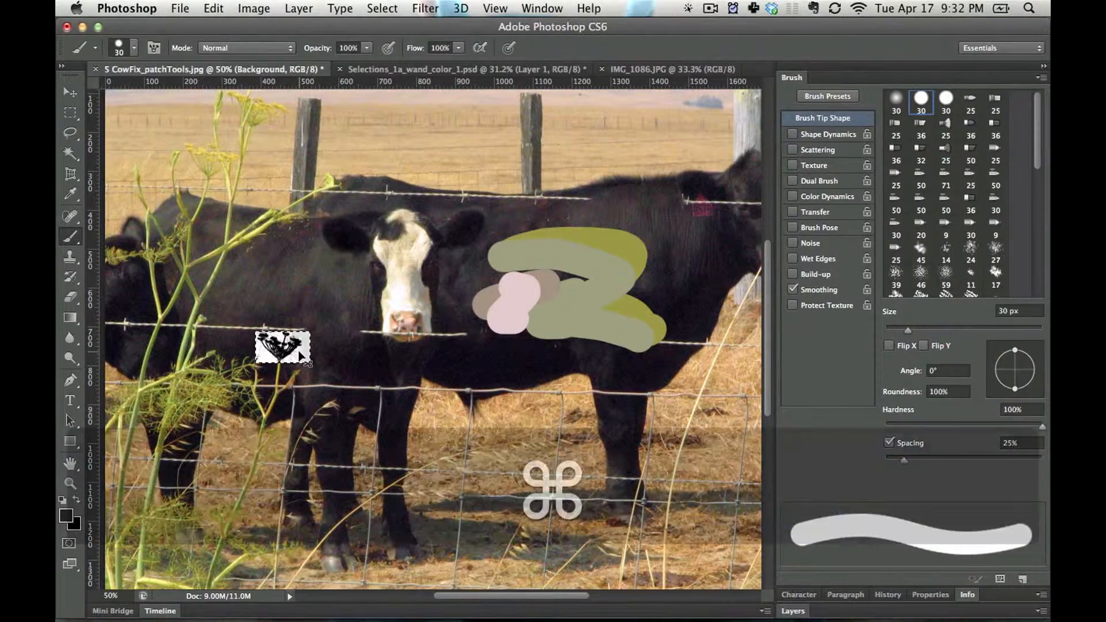
{"action": "key", "text": "super+z"}
{"action": "key", "text": "super+z"}
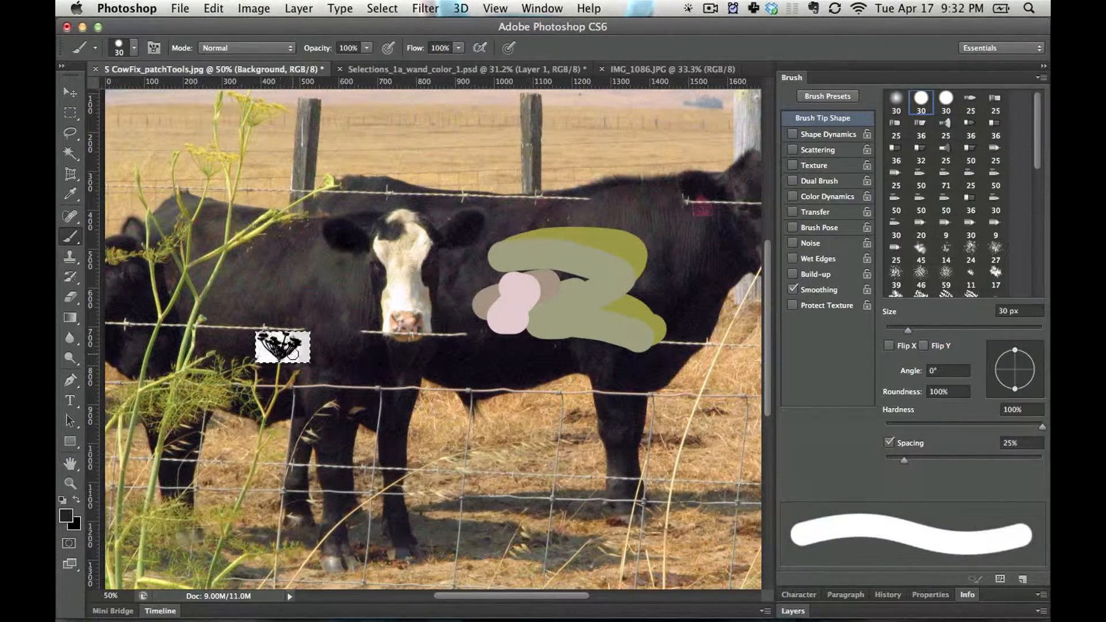
{"action": "key", "text": "super+z"}
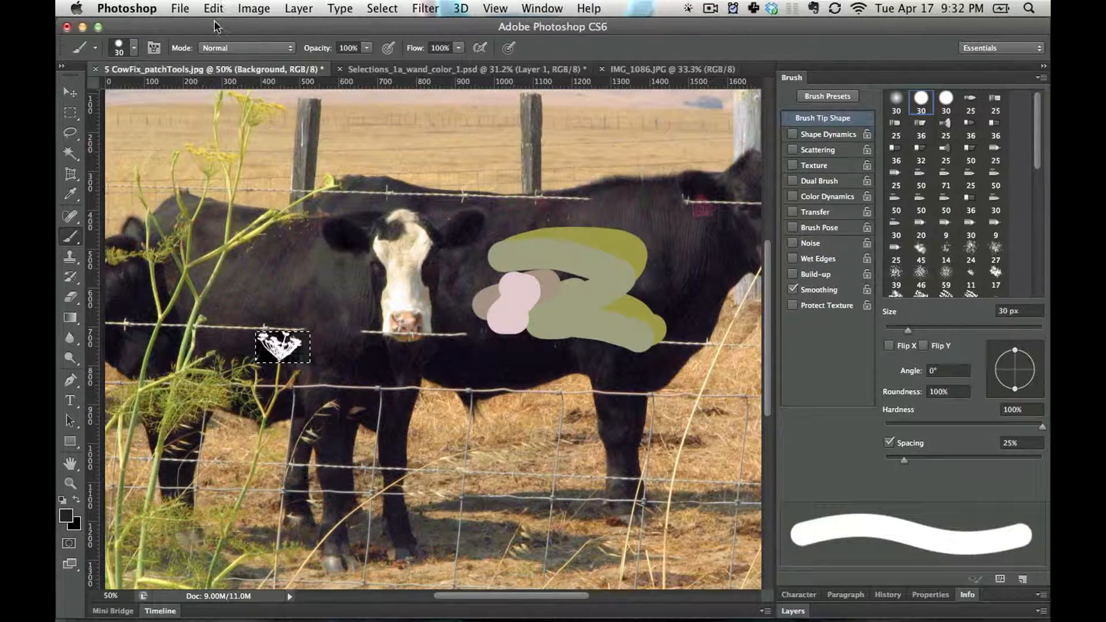
Define a brush preset from the white-on-black flower selection under the suggested name and bring the layer list back into view
{"action": "left_click", "coordinate": [213, 8]}
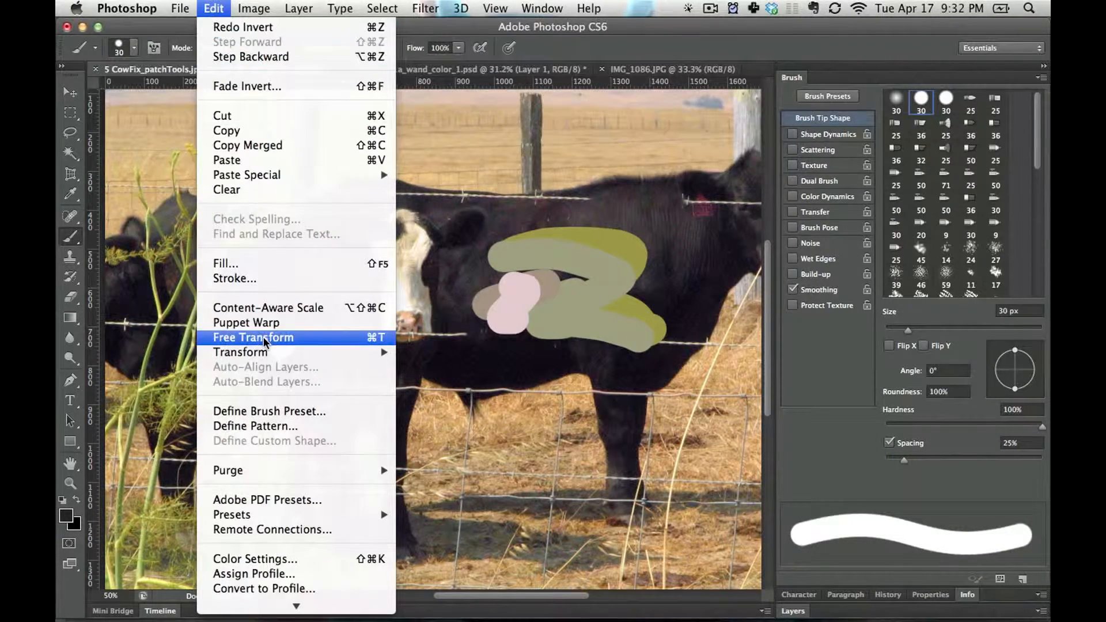
{"action": "left_click", "coordinate": [276, 412]}
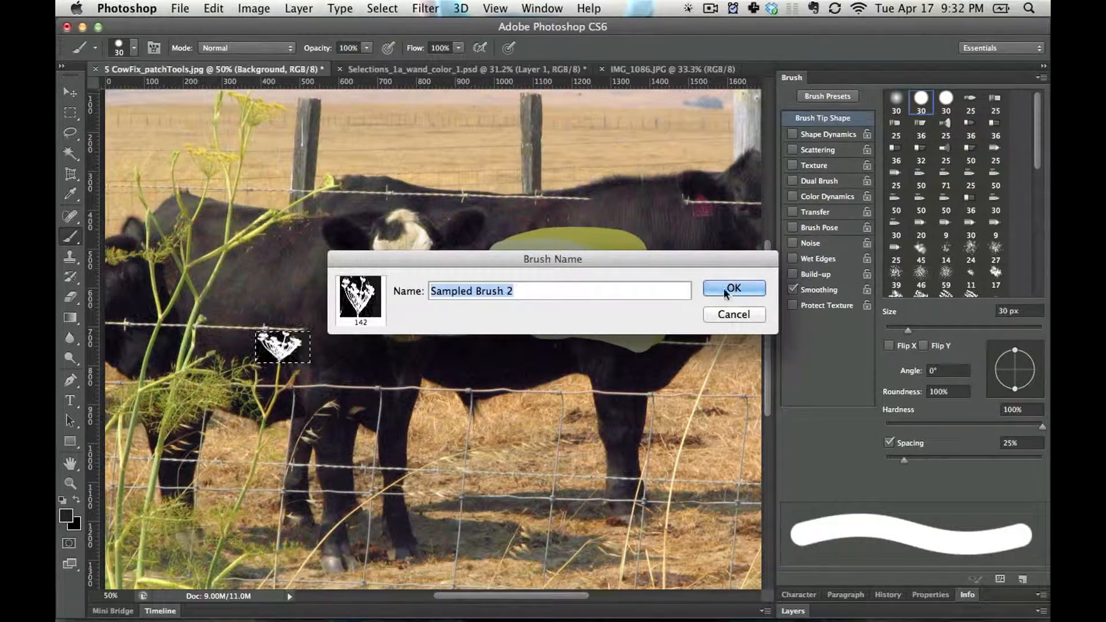
{"action": "key", "text": "Return"}
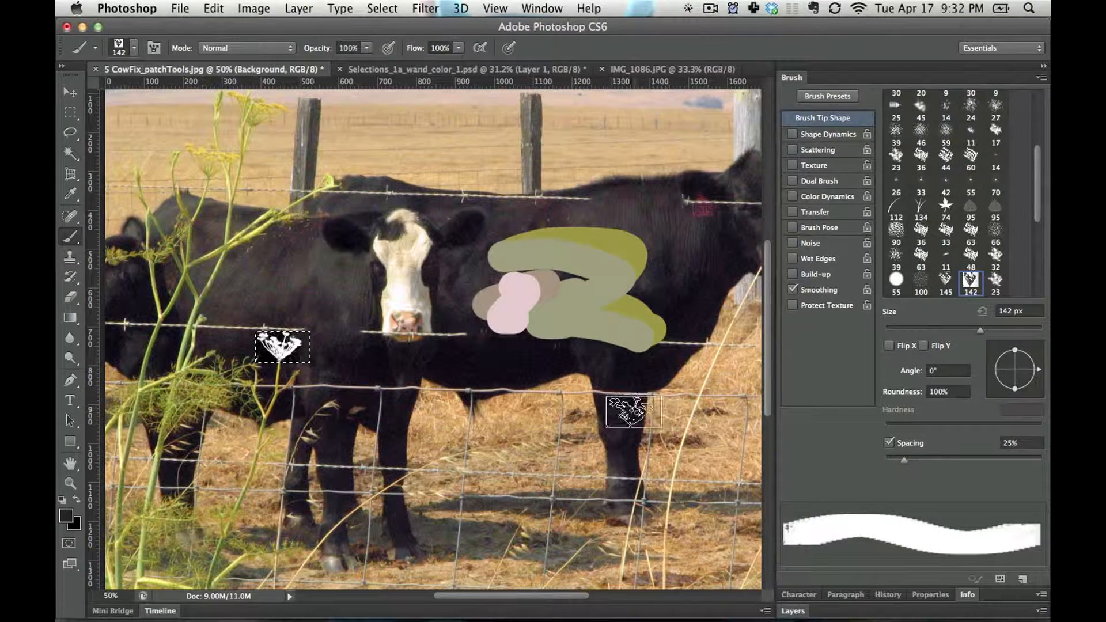
{"action": "left_click", "coordinate": [785, 77]}
{"action": "left_click", "coordinate": [795, 110]}
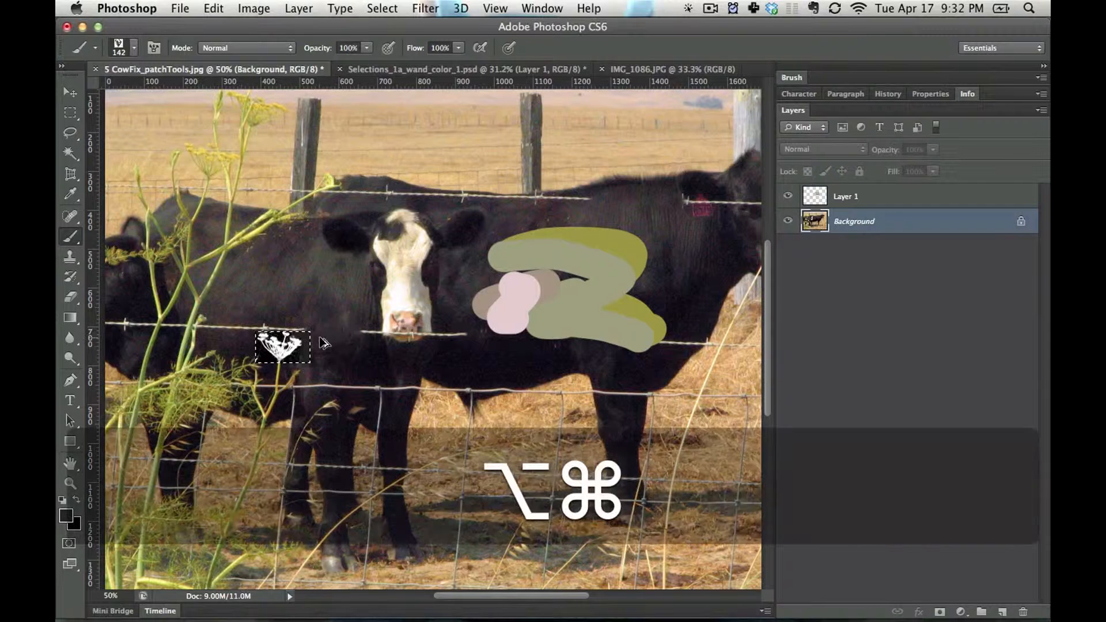
Step back through the last three edits to the flower and step forward through them again
{"action": "key", "text": "alt+super+z"}
{"action": "key", "text": "alt+super+z"}
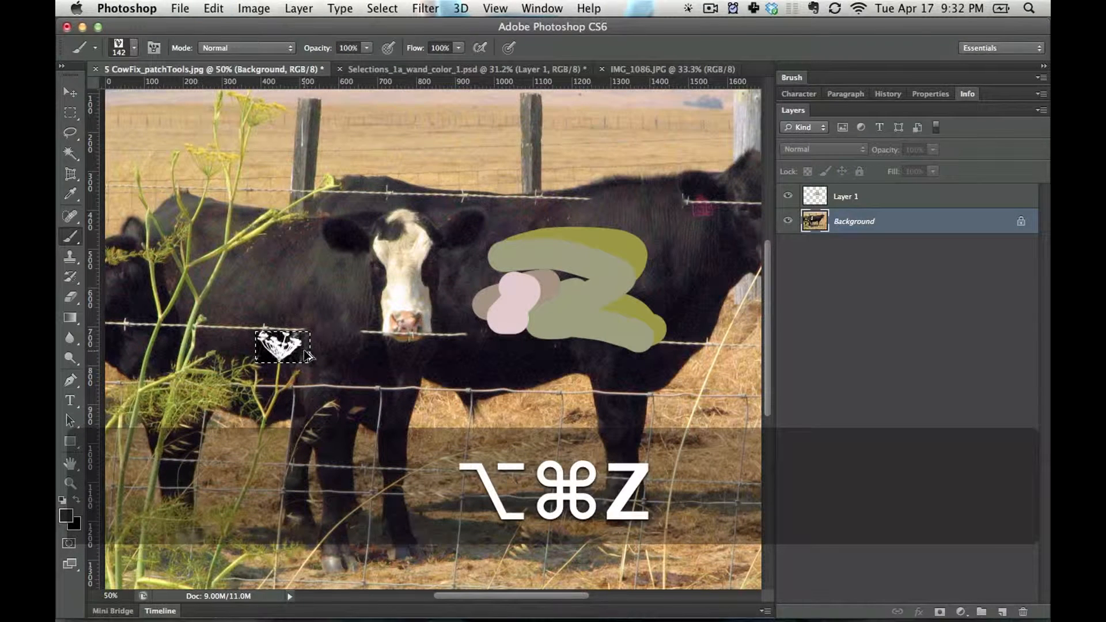
{"action": "key", "text": "alt+super+z"}
{"action": "key", "text": "shift+super+z"}
{"action": "key", "text": "shift+super+z"}
{"action": "key", "text": "shift+super+z"}
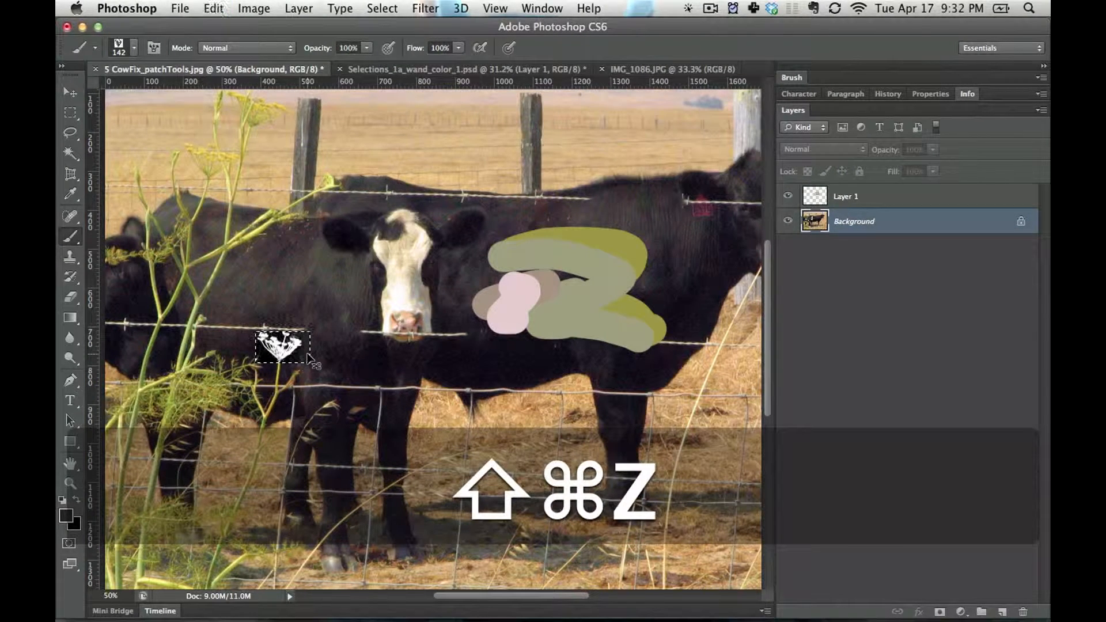
Invert the selected flower to black on white, define it as another brush preset under the suggested name, and deselect
{"action": "key", "text": "super+i"}
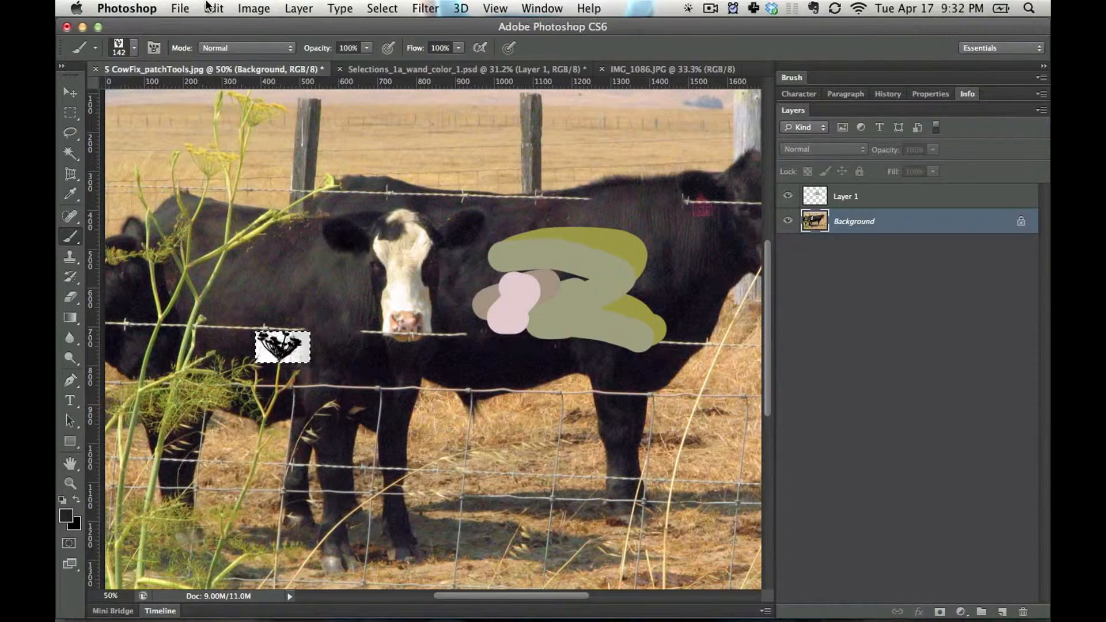
{"action": "left_click", "coordinate": [208, 7]}
{"action": "left_click", "coordinate": [280, 412]}
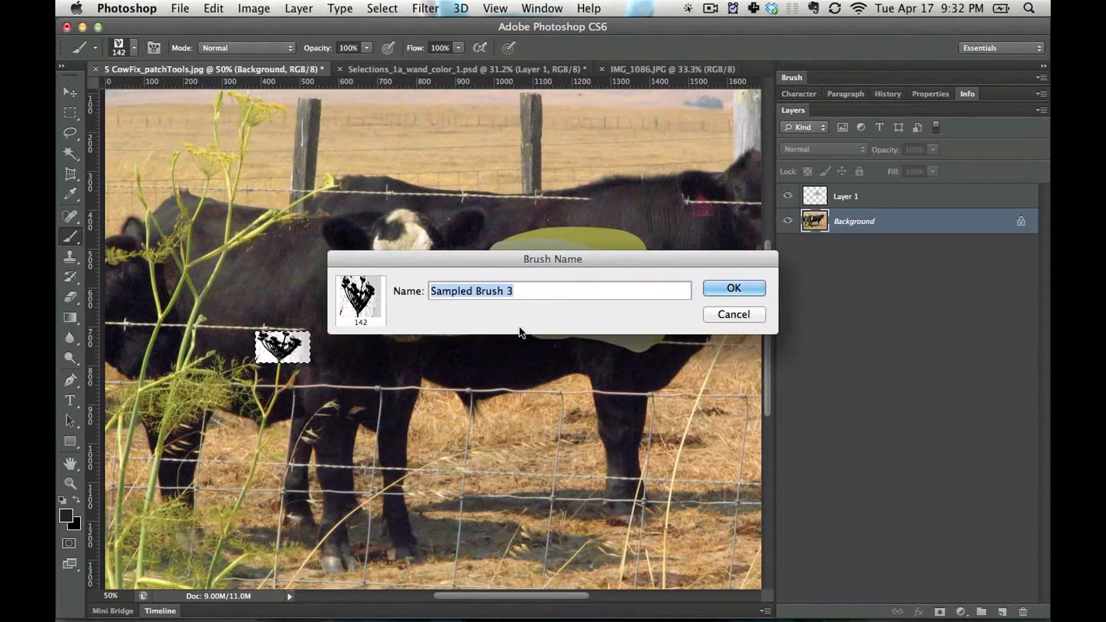
{"action": "left_click", "coordinate": [733, 288]}
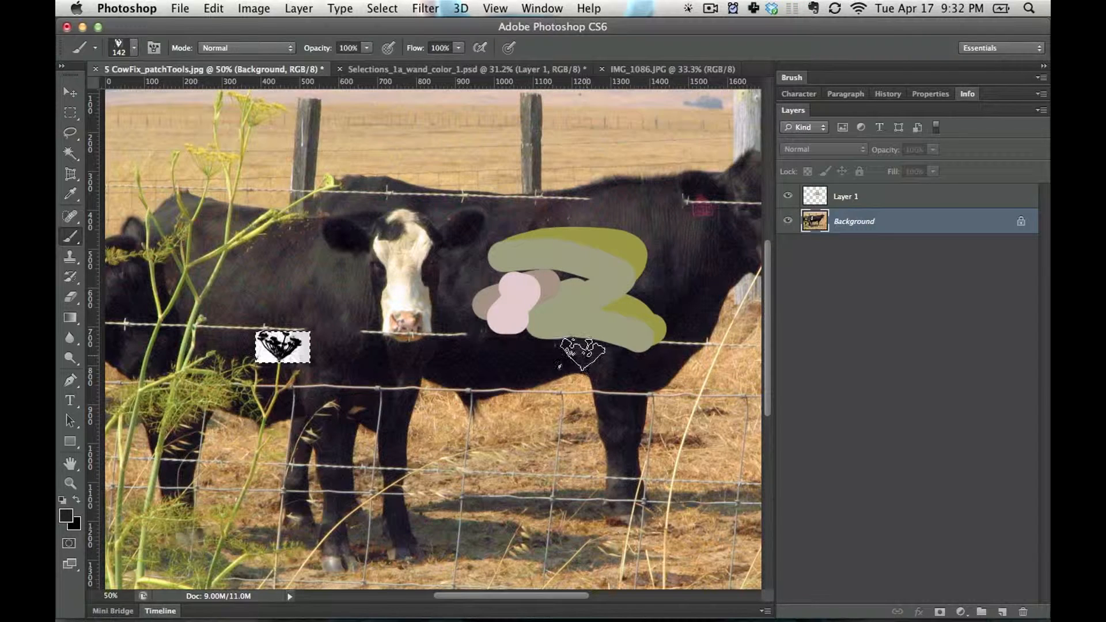
{"action": "key", "text": "super+d"}
Try the new flower brush with a stroke beside the cow's face and a stamp on the dry grass, undoing both
{"action": "mouse_move", "coordinate": [426, 271]}
{"action": "left_mouse_down"}
{"action": "mouse_move", "coordinate": [351, 299]}
{"action": "mouse_move", "coordinate": [172, 331]}
{"action": "mouse_move", "coordinate": [449, 108]}
{"action": "mouse_move", "coordinate": [590, 149]}
{"action": "mouse_move", "coordinate": [219, 176]}
{"action": "mouse_move", "coordinate": [709, 150]}
{"action": "mouse_move", "coordinate": [576, 196]}
{"action": "left_mouse_up"}
{"action": "key", "text": "super+z"}
{"action": "key", "text": "super+z"}
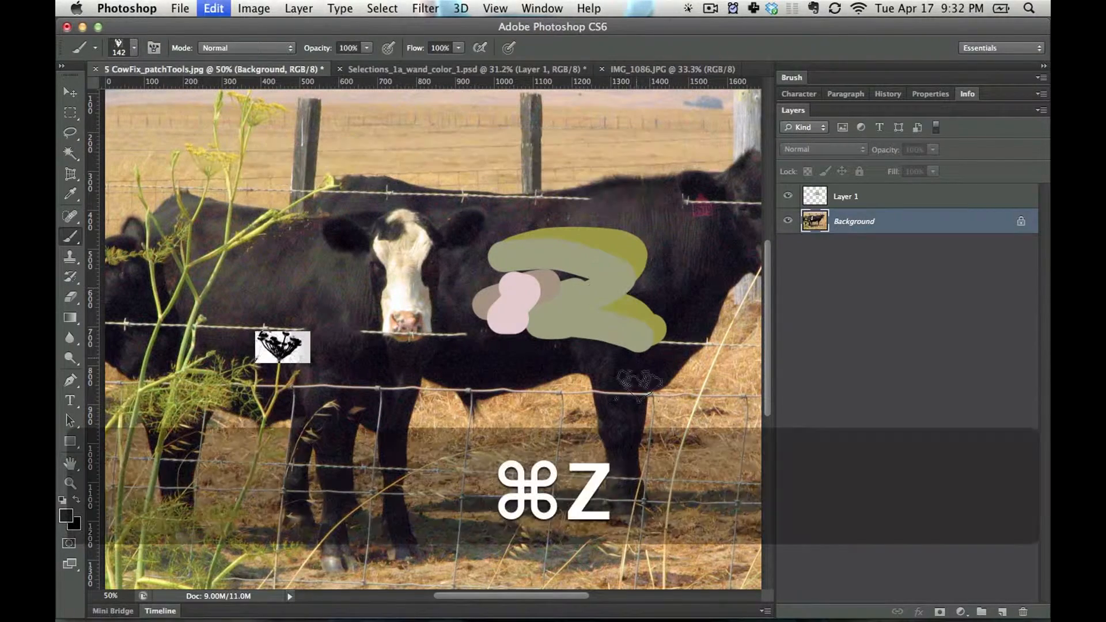
{"action": "left_click", "coordinate": [709, 452]}
{"action": "key", "text": "super+z"}
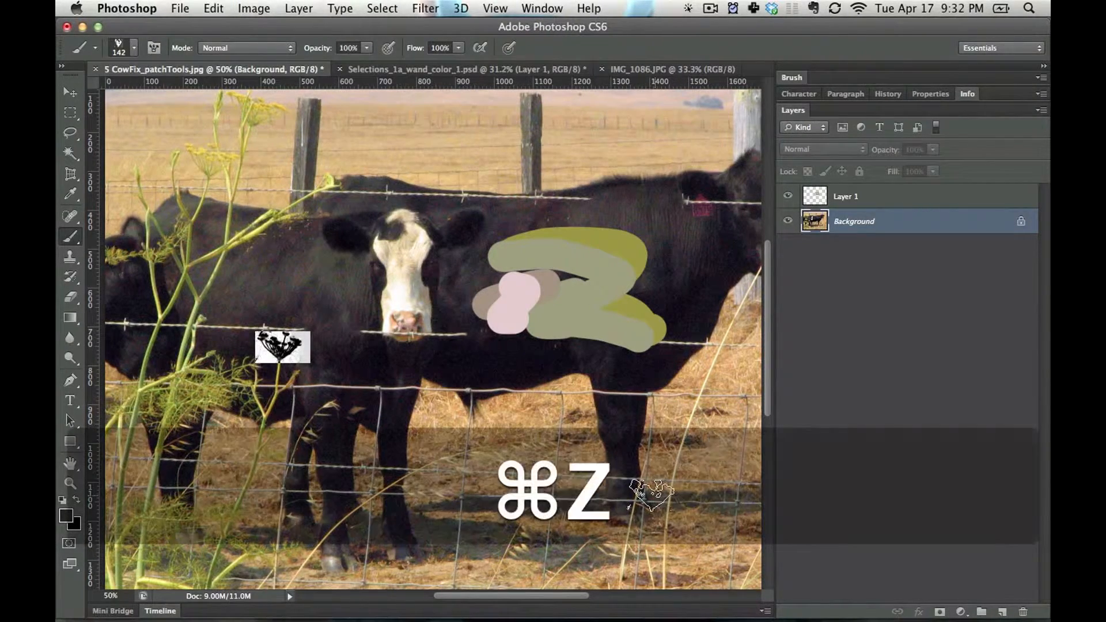
Open the brush settings and enable Shape Dynamics for the flower brush with a size jitter of 57%
{"action": "left_click", "coordinate": [802, 77]}
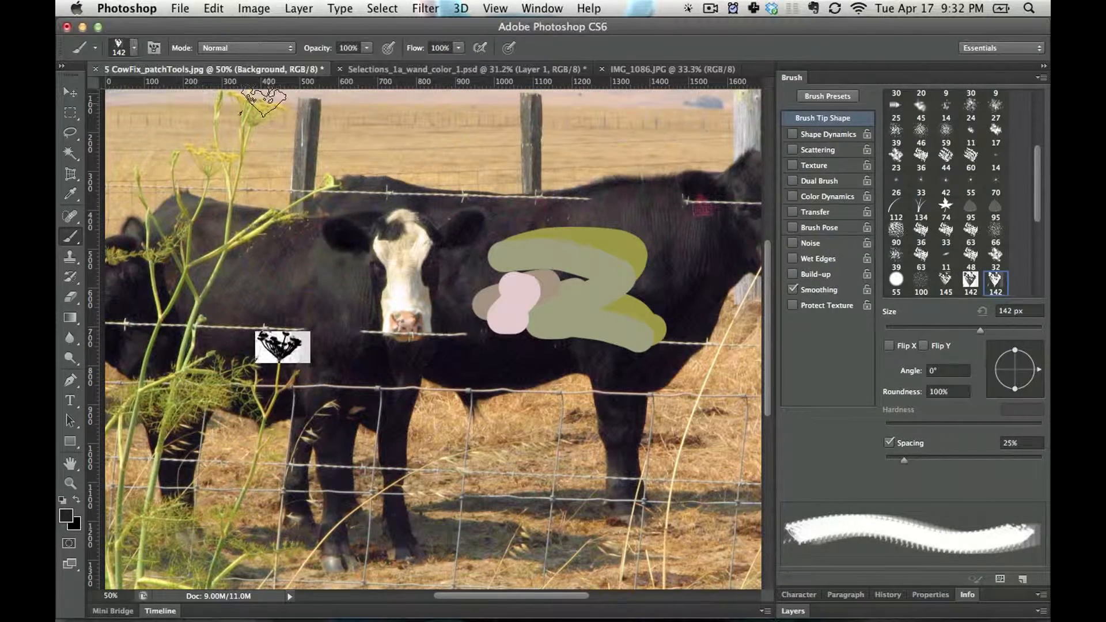
{"action": "left_click", "coordinate": [552, 6]}
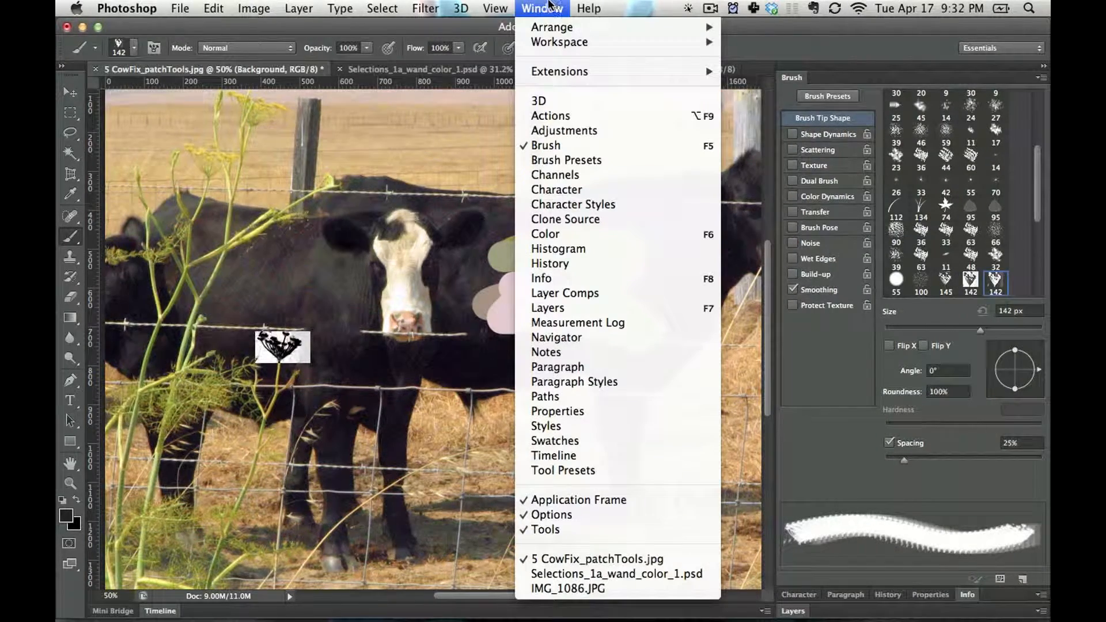
{"action": "left_click", "coordinate": [546, 8]}
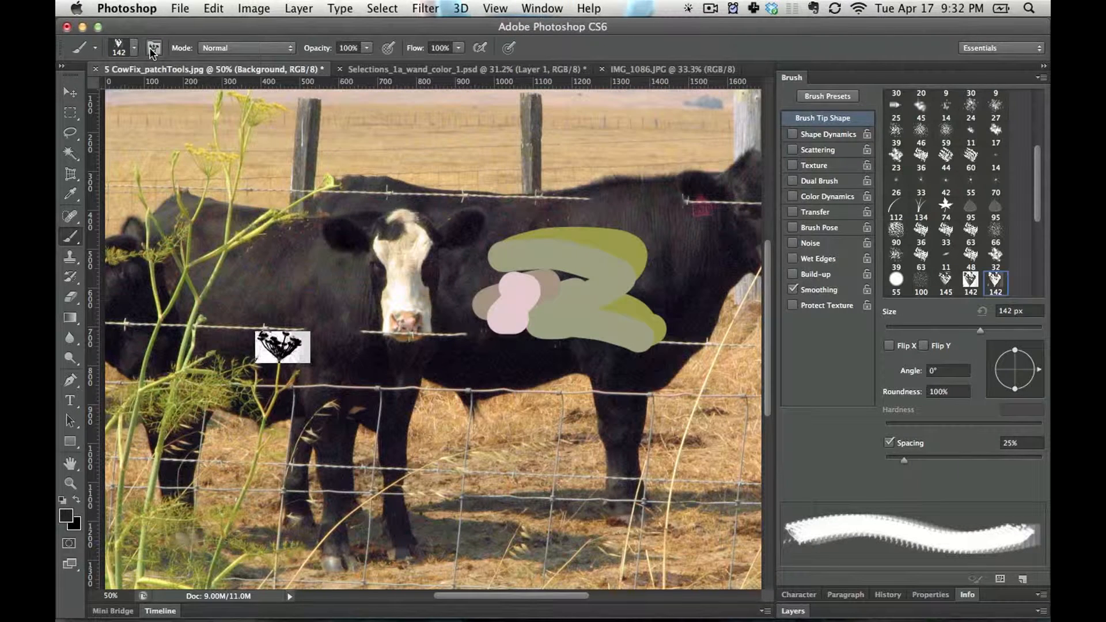
{"action": "left_click", "coordinate": [153, 49]}
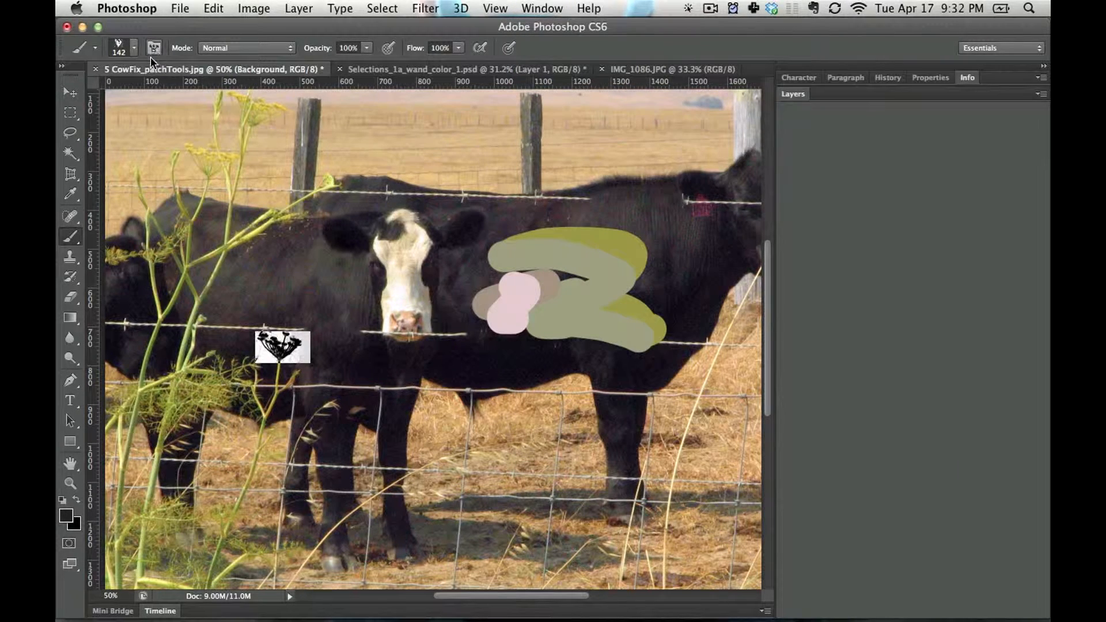
{"action": "left_click", "coordinate": [154, 49]}
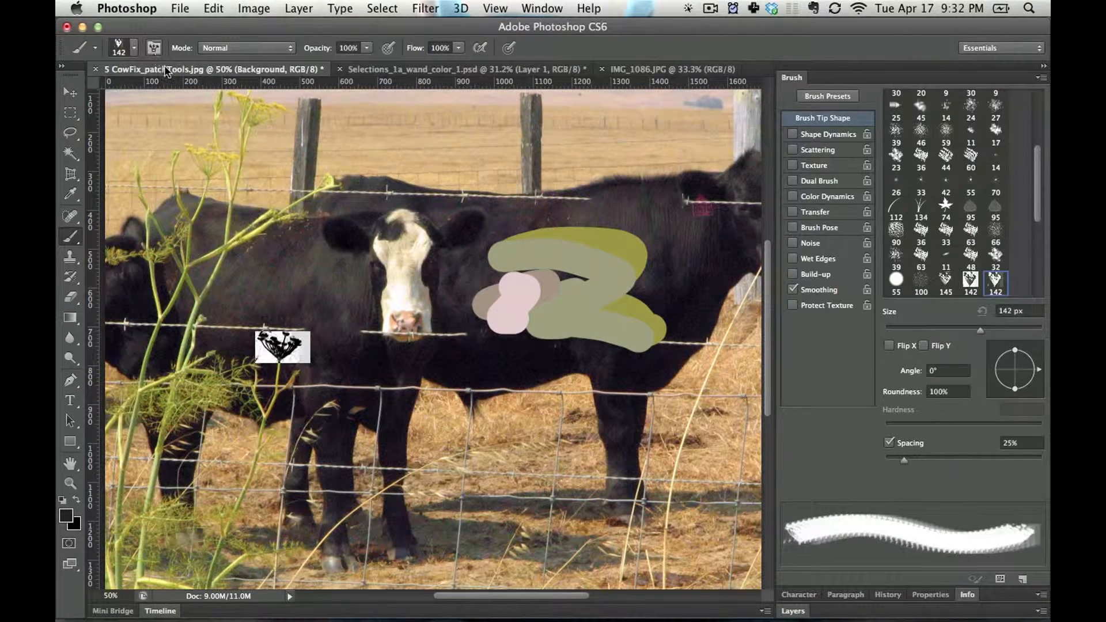
{"action": "left_click", "coordinate": [821, 137]}
{"action": "left_click_drag", "start_coordinate": [911, 113], "coordinate": [975, 113]}
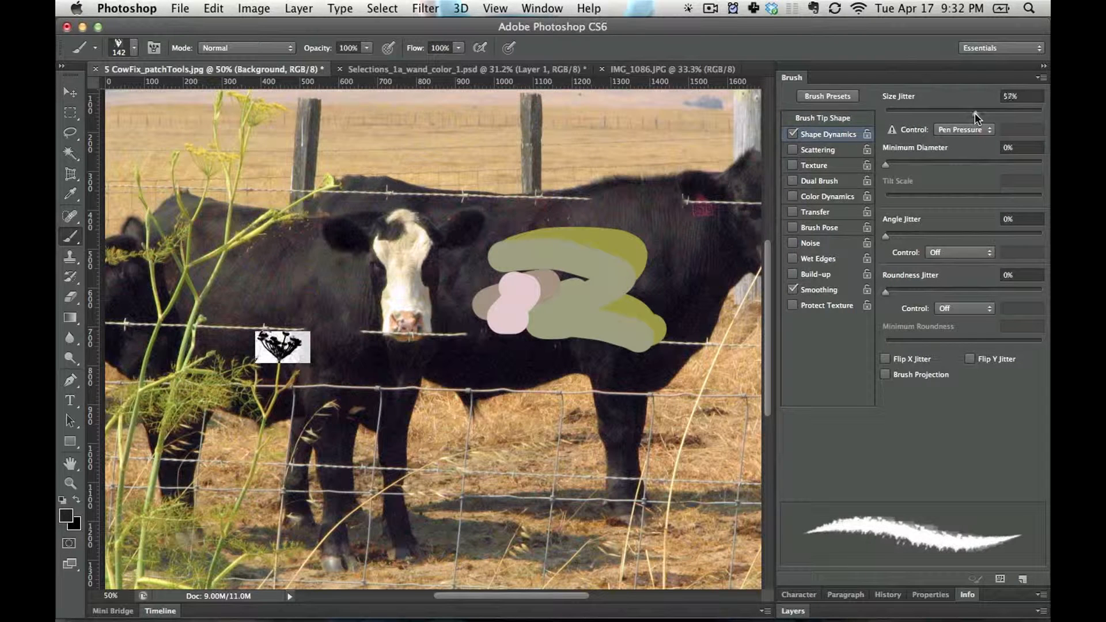
Enable Scattering at 297% and paint scattered flowers from the upper fence post across the cows to the grass
{"action": "left_click", "coordinate": [815, 150]}
{"action": "left_click_drag", "start_coordinate": [894, 115], "coordinate": [932, 113]}
{"action": "left_click_drag", "start_coordinate": [259, 160], "coordinate": [703, 460]}
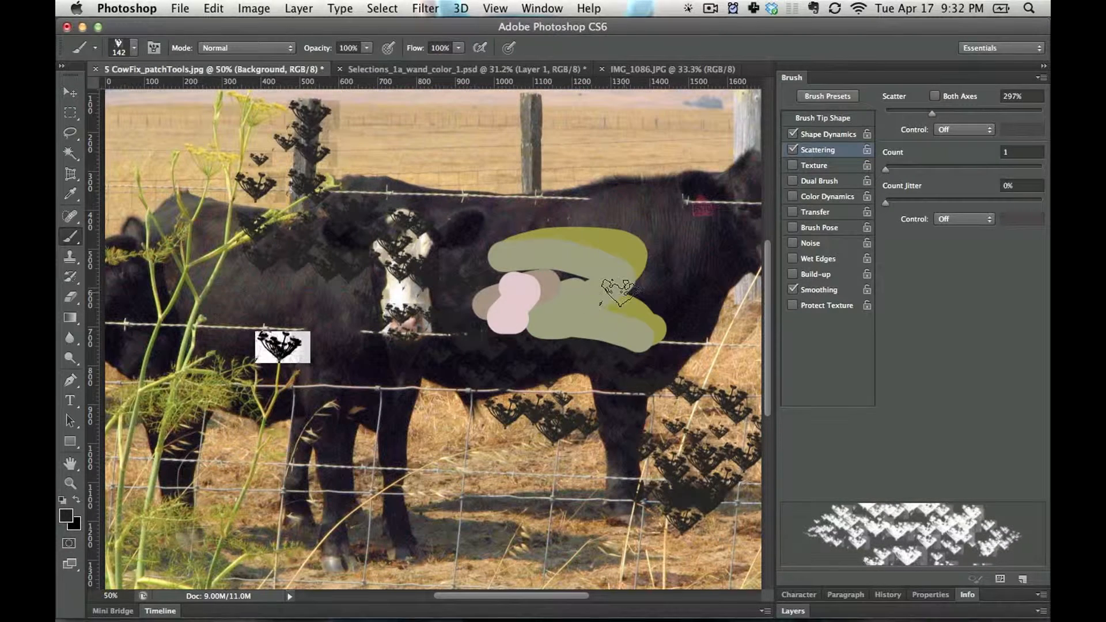
Enable Transfer and Brush Pose for the flower brush and paint a scattered stroke over the cows' backs toward the fence
{"action": "left_click", "coordinate": [828, 136]}
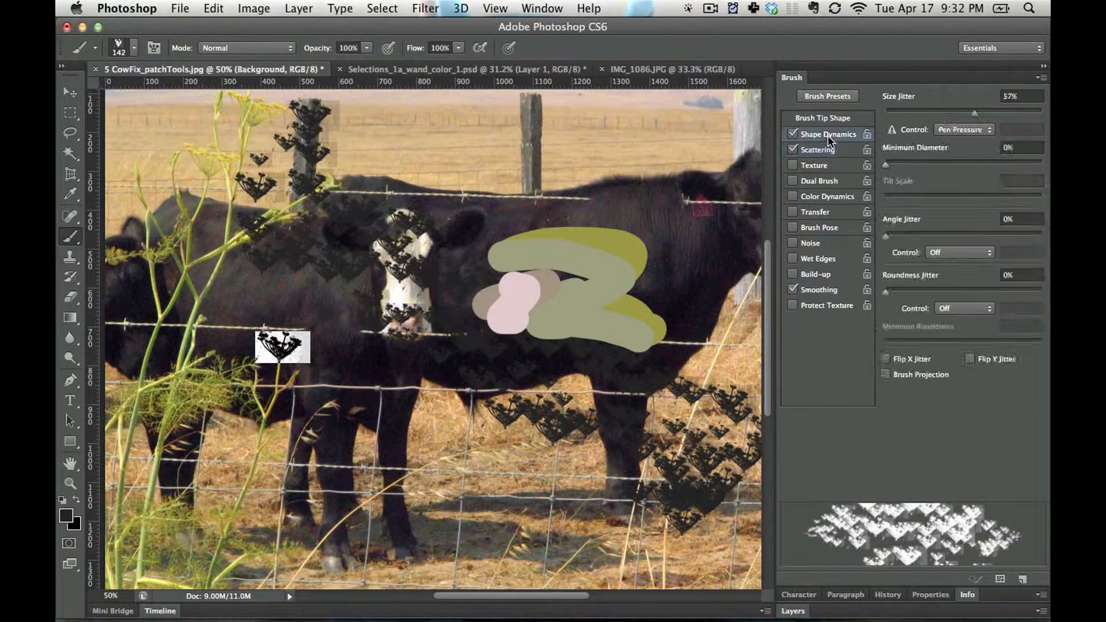
{"action": "left_click", "coordinate": [819, 212]}
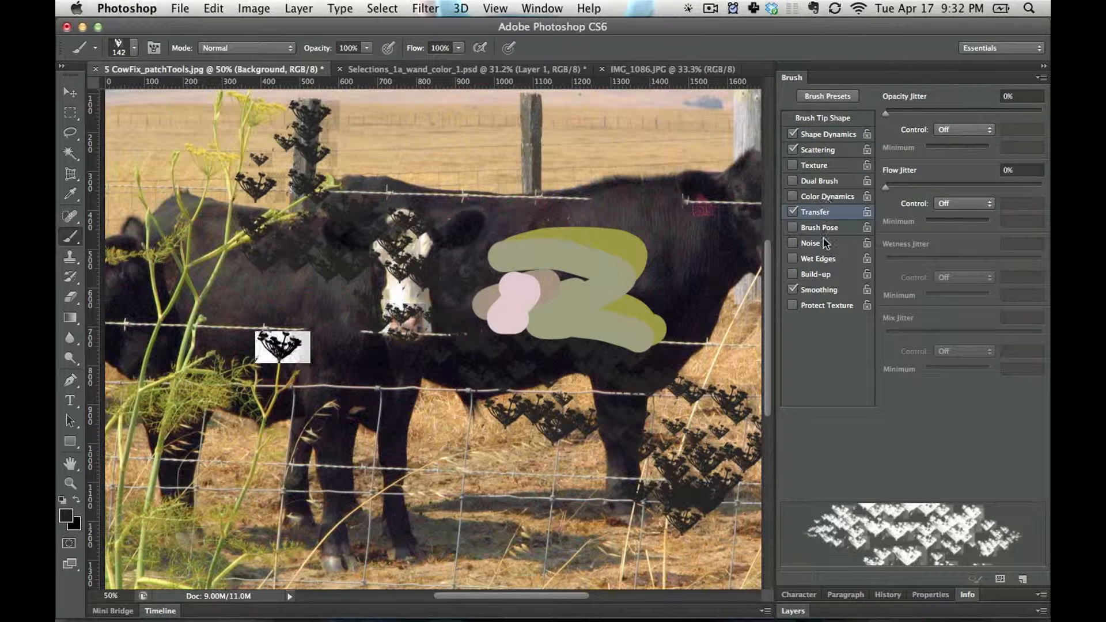
{"action": "left_click", "coordinate": [820, 227]}
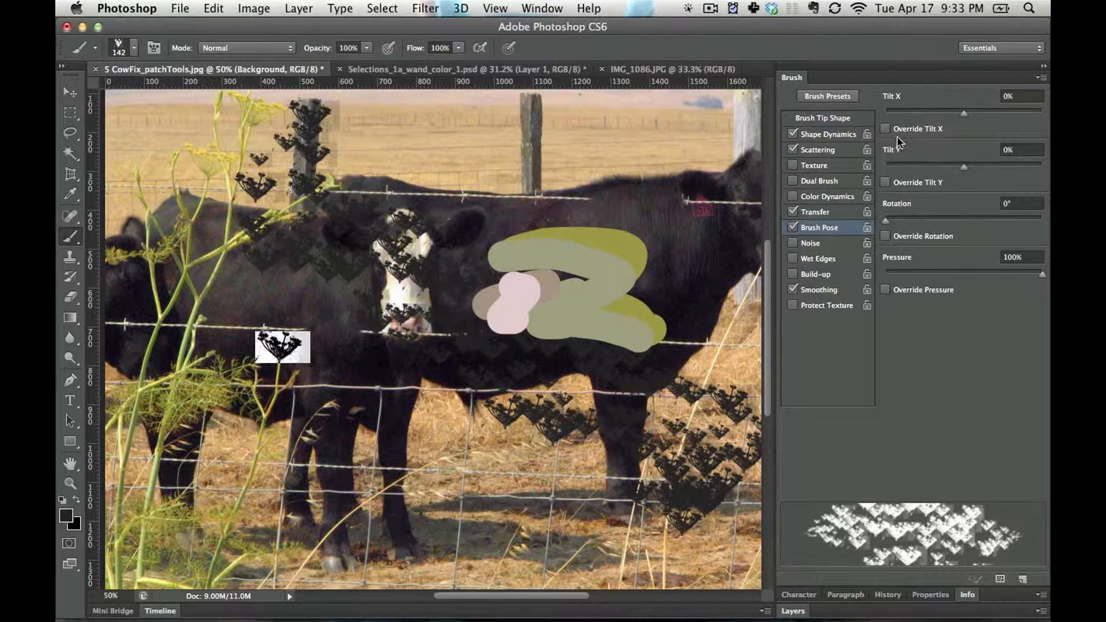
{"action": "left_click_drag", "start_coordinate": [922, 115], "coordinate": [916, 115]}
{"action": "mouse_move", "coordinate": [357, 242]}
{"action": "left_mouse_down"}
{"action": "mouse_move", "coordinate": [623, 172]}
{"action": "mouse_move", "coordinate": [628, 132]}
{"action": "left_mouse_up"}
Add angle jitter under Shape Dynamics and paint rotated flowers across the cows down into the grass
{"action": "left_click", "coordinate": [814, 134]}
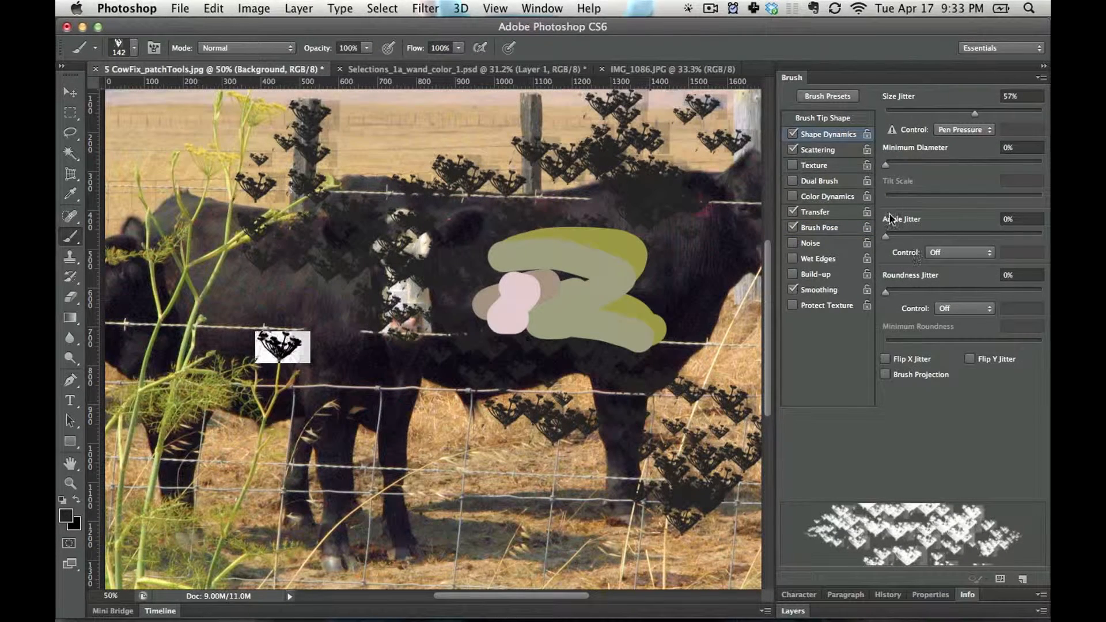
{"action": "left_click_drag", "start_coordinate": [905, 238], "coordinate": [973, 236]}
{"action": "mouse_move", "coordinate": [496, 191]}
{"action": "left_mouse_down"}
{"action": "mouse_move", "coordinate": [322, 242]}
{"action": "mouse_move", "coordinate": [463, 498]}
{"action": "mouse_move", "coordinate": [506, 449]}
{"action": "left_mouse_up"}
Enable Color Dynamics with a hue jitter of 37% and set the foreground colour to bright red
{"action": "left_click", "coordinate": [824, 197]}
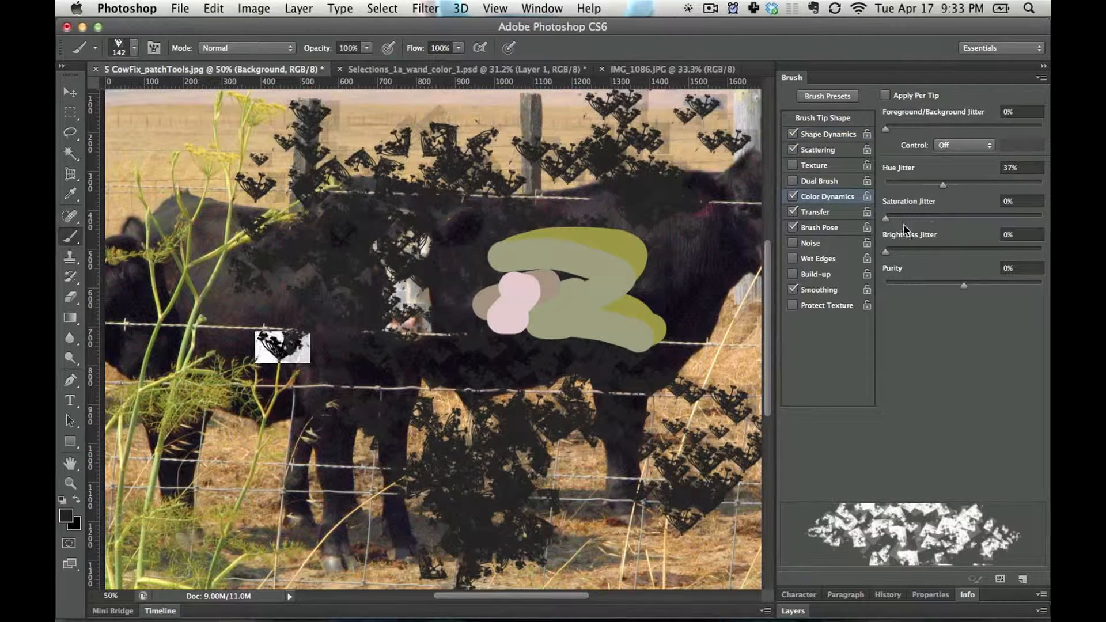
{"action": "left_click", "coordinate": [68, 519]}
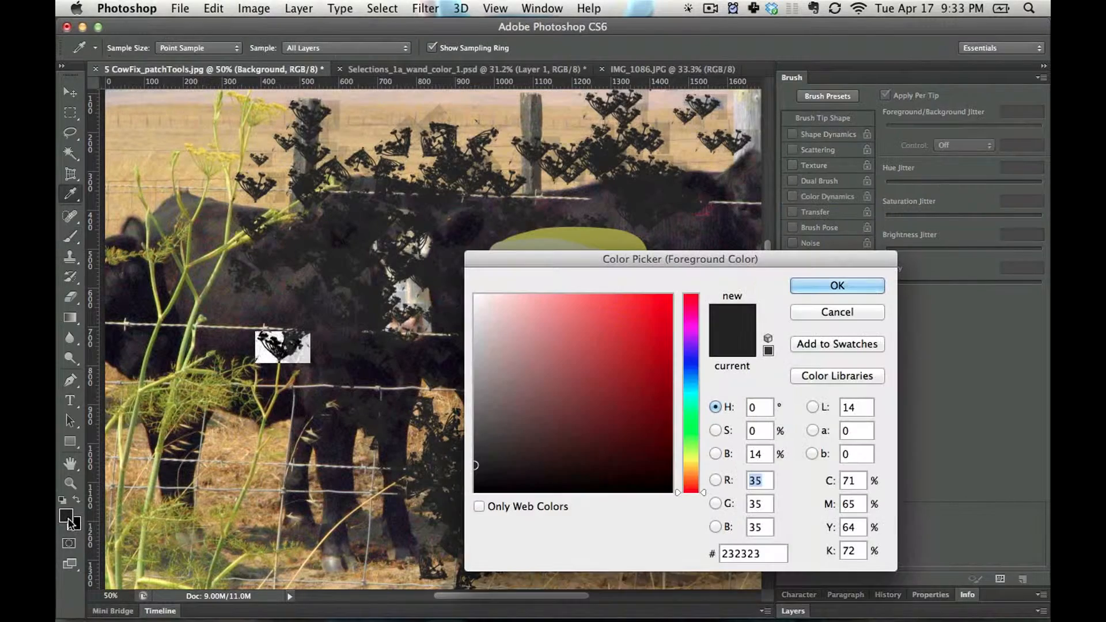
{"action": "left_click_drag", "start_coordinate": [507, 374], "coordinate": [820, 261]}
{"action": "left_click", "coordinate": [830, 287]}
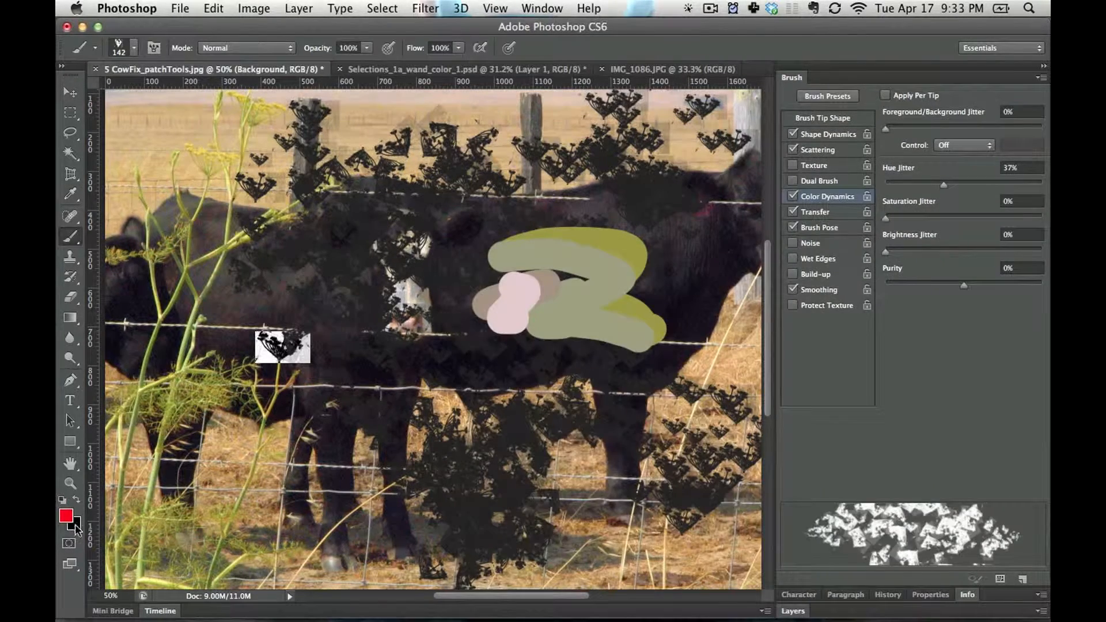
Set the background colour to the muted red #c06d6d
{"action": "left_click", "coordinate": [75, 526]}
{"action": "left_click", "coordinate": [559, 344]}
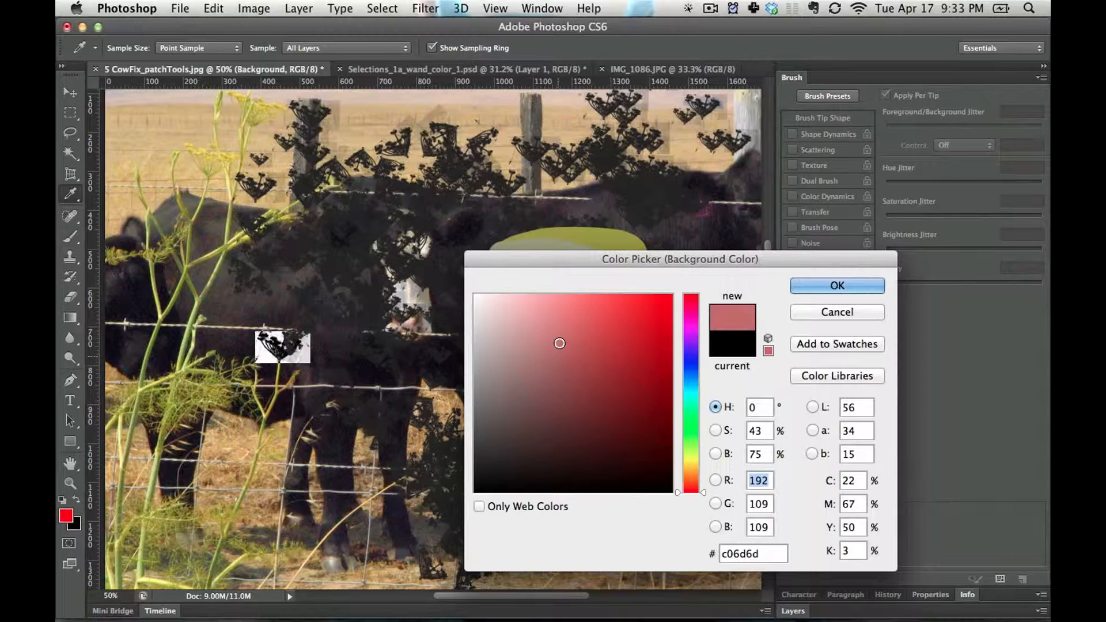
{"action": "left_click", "coordinate": [801, 293]}
Paint scattered flowers with Color Dynamics jitter across the cows on the background, and more over them on Layer 2
{"action": "mouse_move", "coordinate": [610, 150]}
{"action": "left_mouse_down"}
{"action": "mouse_move", "coordinate": [547, 109]}
{"action": "mouse_move", "coordinate": [507, 449]}
{"action": "mouse_move", "coordinate": [530, 518]}
{"action": "left_mouse_up"}
{"action": "key", "text": "super+z"}
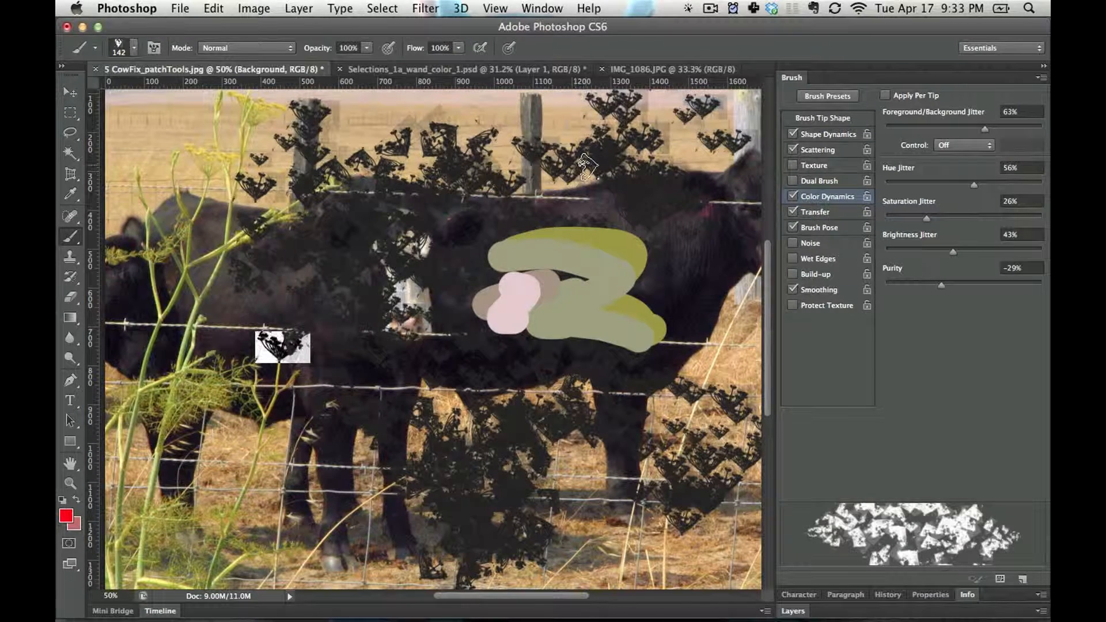
{"action": "mouse_move", "coordinate": [586, 167]}
{"action": "left_mouse_down"}
{"action": "mouse_move", "coordinate": [357, 369]}
{"action": "mouse_move", "coordinate": [242, 242]}
{"action": "left_mouse_up"}
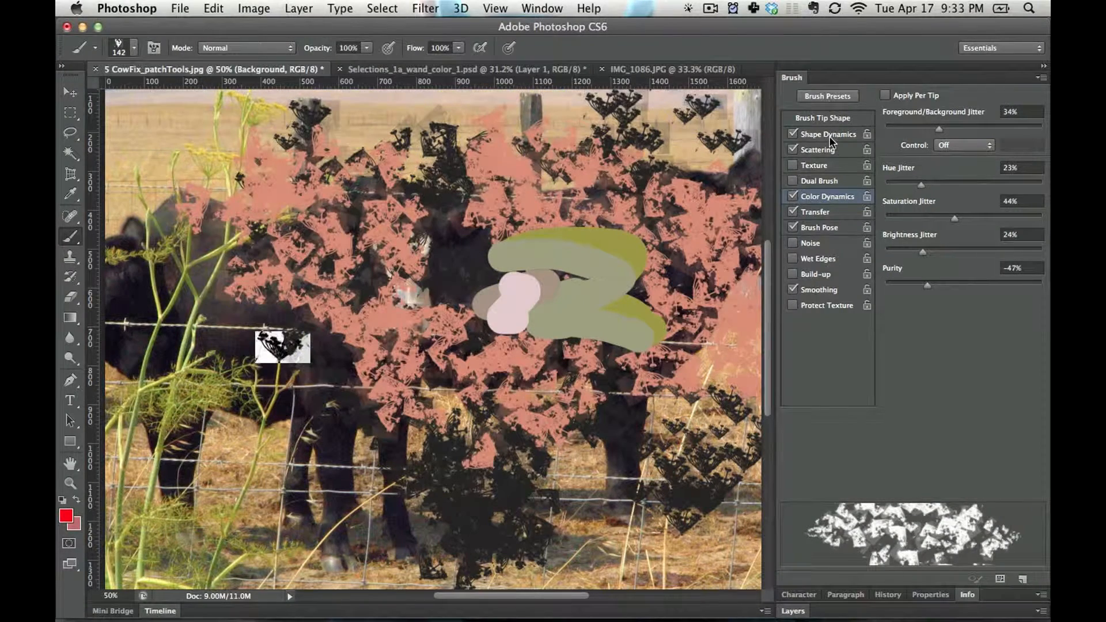
{"action": "left_click", "coordinate": [829, 136]}
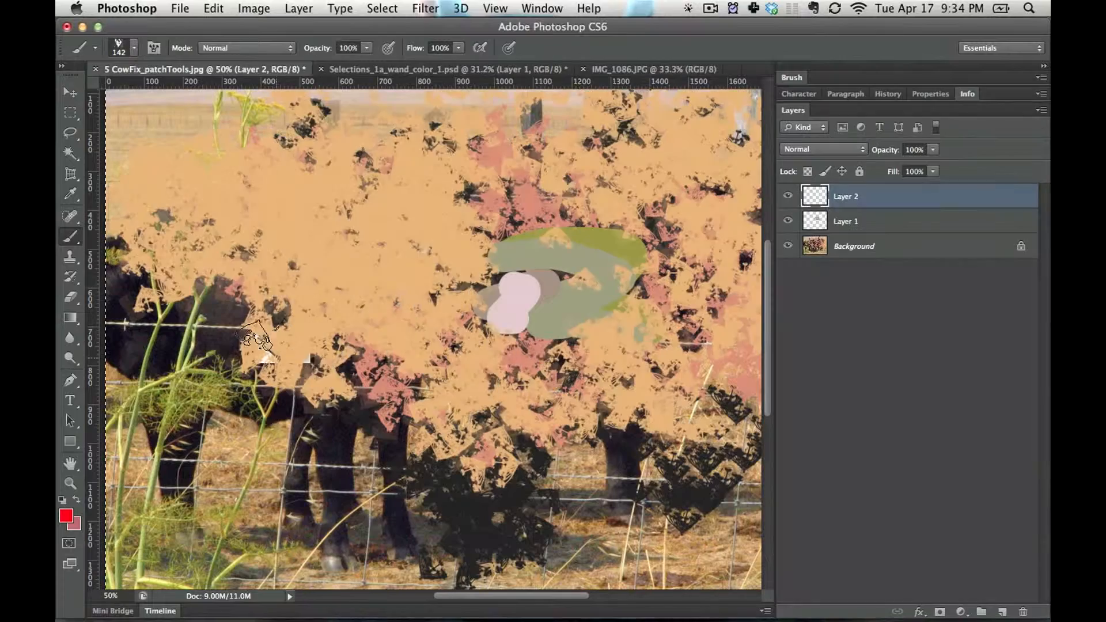
{"action": "mouse_move", "coordinate": [518, 260]}
{"action": "left_mouse_down"}
{"action": "mouse_move", "coordinate": [288, 403]}
{"action": "mouse_move", "coordinate": [346, 518]}
{"action": "mouse_move", "coordinate": [184, 395]}
{"action": "left_mouse_up"}
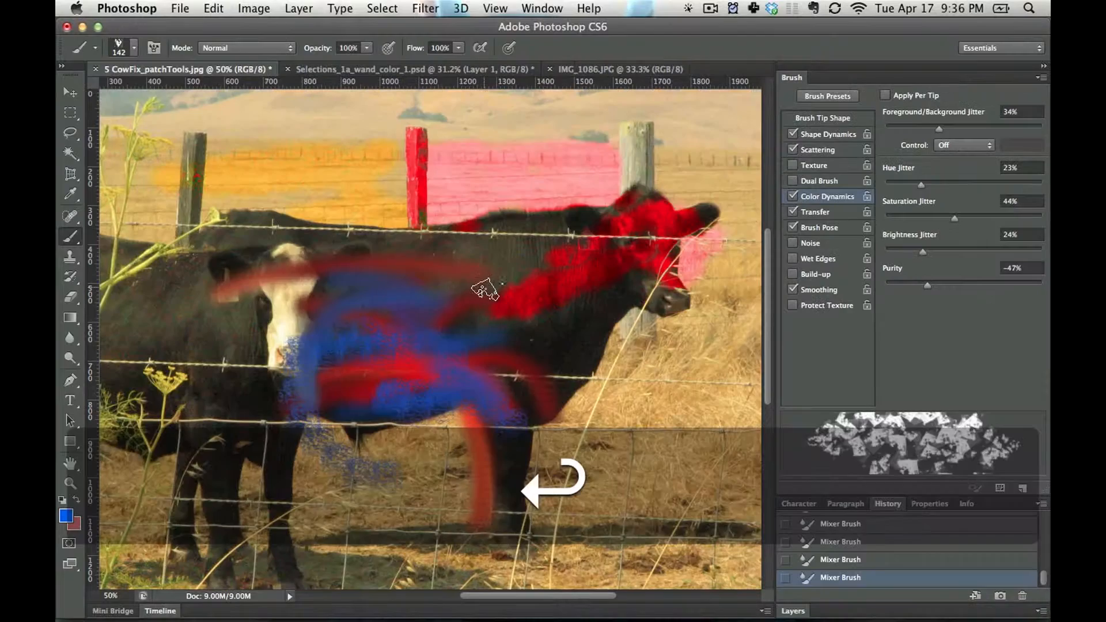
{"action": "mouse_move", "coordinate": [485, 290]}
{"action": "left_mouse_down"}
{"action": "mouse_move", "coordinate": [305, 300]}
{"action": "mouse_move", "coordinate": [403, 231]}
{"action": "mouse_move", "coordinate": [438, 225]}
{"action": "mouse_move", "coordinate": [344, 353]}
{"action": "mouse_move", "coordinate": [381, 421]}
{"action": "left_mouse_up"}
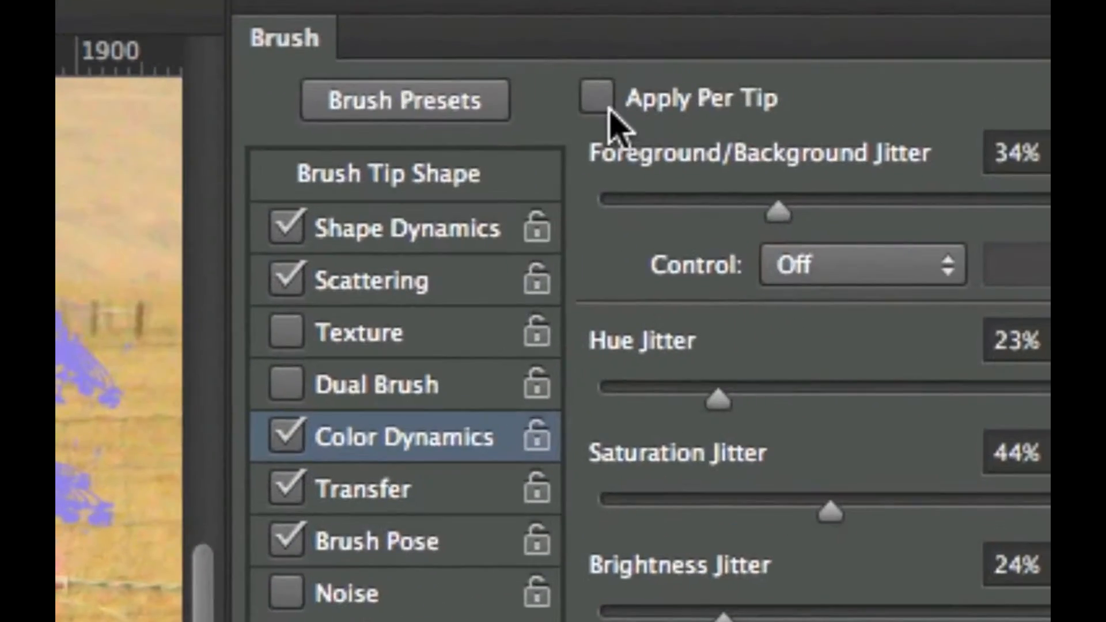
Enable Apply Per Tip for Color Dynamics and cover the picture with more scattered flower strokes
{"action": "left_click", "coordinate": [599, 99]}
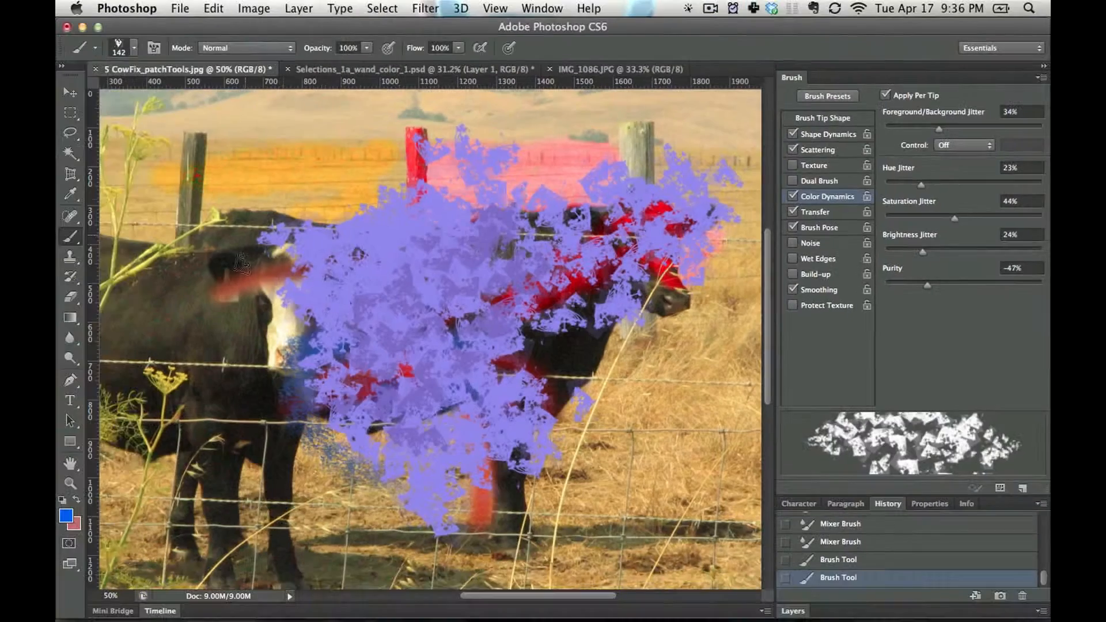
{"action": "mouse_move", "coordinate": [507, 179]}
{"action": "left_mouse_down"}
{"action": "mouse_move", "coordinate": [432, 167]}
{"action": "mouse_move", "coordinate": [472, 208]}
{"action": "mouse_move", "coordinate": [300, 282]}
{"action": "mouse_move", "coordinate": [352, 429]}
{"action": "mouse_move", "coordinate": [380, 397]}
{"action": "left_mouse_up"}
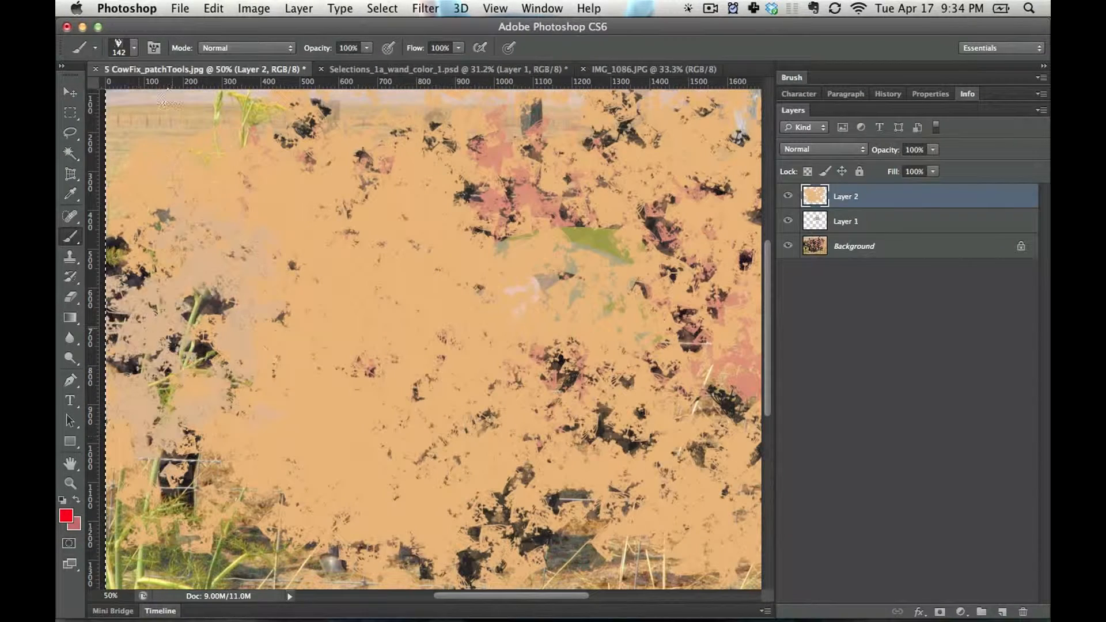
{"action": "mouse_move", "coordinate": [607, 156]}
{"action": "left_mouse_down"}
{"action": "mouse_move", "coordinate": [708, 242]}
{"action": "mouse_move", "coordinate": [259, 397]}
{"action": "mouse_move", "coordinate": [535, 547]}
{"action": "mouse_move", "coordinate": [580, 369]}
{"action": "mouse_move", "coordinate": [438, 138]}
{"action": "mouse_move", "coordinate": [519, 116]}
{"action": "mouse_move", "coordinate": [403, 173]}
{"action": "mouse_move", "coordinate": [543, 510]}
{"action": "mouse_move", "coordinate": [711, 478]}
{"action": "mouse_move", "coordinate": [634, 403]}
{"action": "left_mouse_up"}
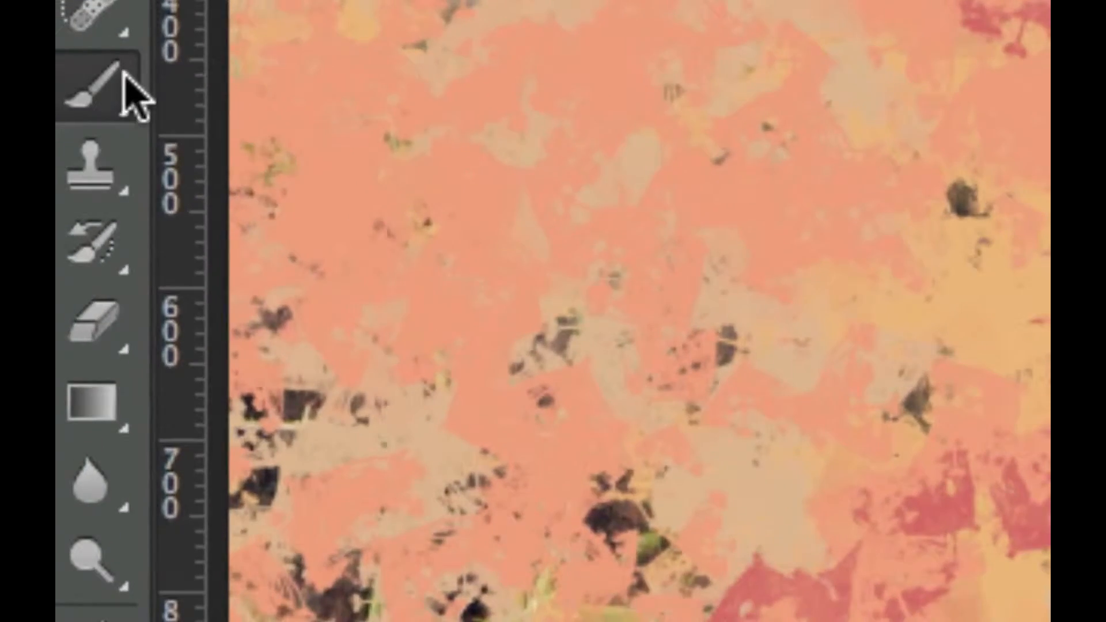
Switch to the Pencil tool, try a stroke across the upper part of the picture and undo it
{"action": "right_click", "coordinate": [78, 210]}
{"action": "left_click", "coordinate": [271, 165]}
{"action": "mouse_move", "coordinate": [160, 252]}
{"action": "left_mouse_down"}
{"action": "mouse_move", "coordinate": [353, 191]}
{"action": "mouse_move", "coordinate": [524, 288]}
{"action": "left_mouse_up"}
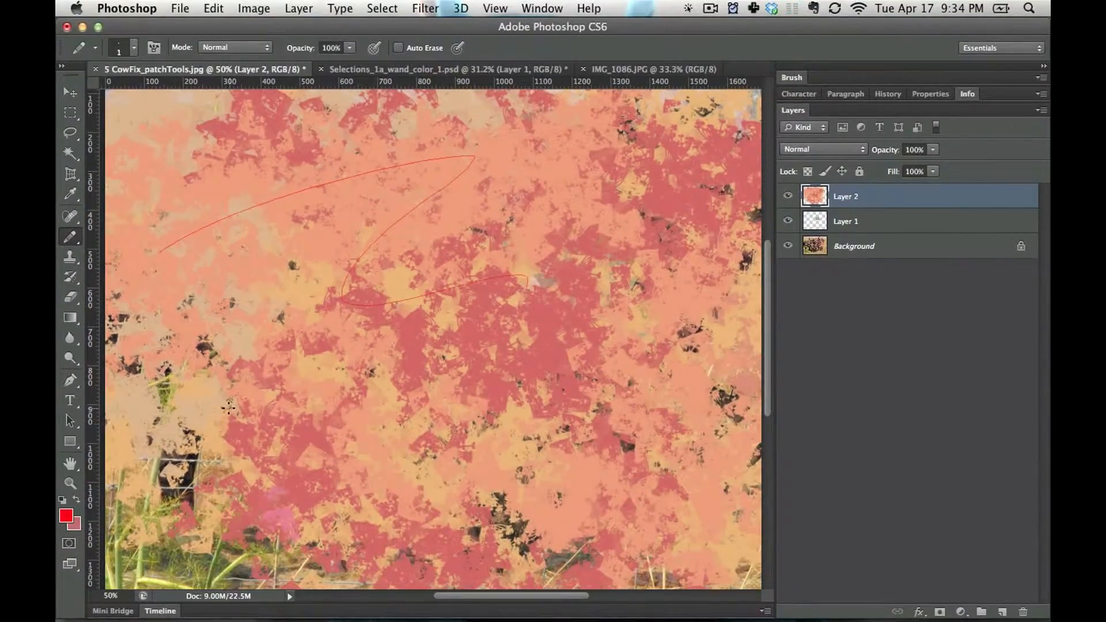
{"action": "key", "text": "super+z"}
Set the foreground colour to near-black and enlarge the pencil to 15 px
{"action": "left_click", "coordinate": [66, 515]}
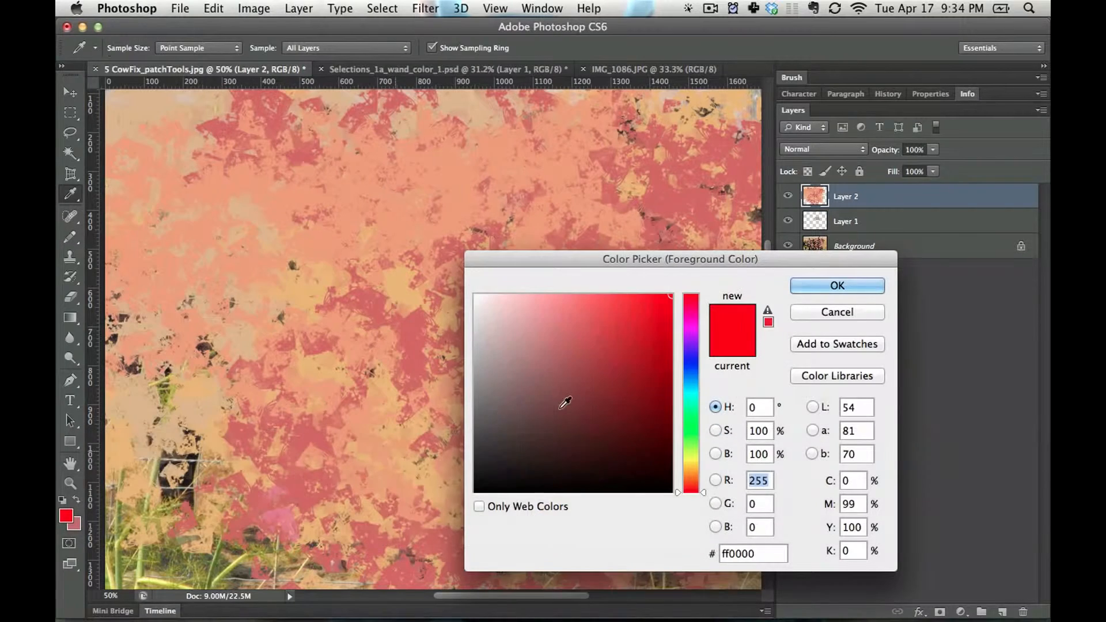
{"action": "left_click", "coordinate": [502, 464]}
{"action": "left_click", "coordinate": [806, 286]}
{"action": "key", "text": "bracketright"}
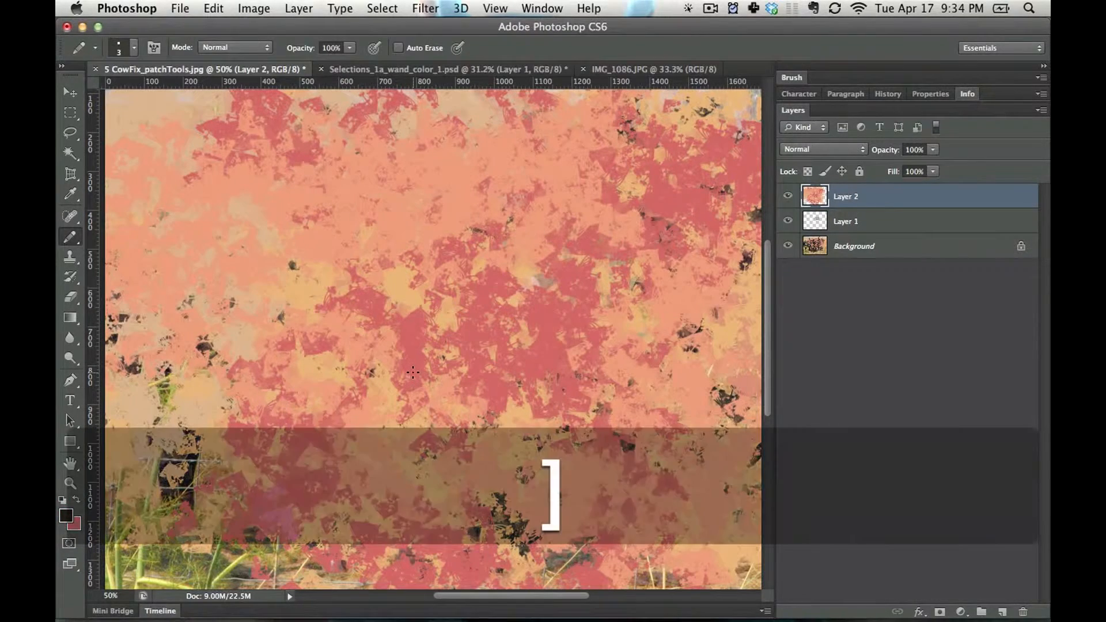
{"action": "key", "text": "bracketright"}
{"action": "key", "text": "bracketright"}
{"action": "key", "text": "bracketright"}
Draw a curved black arrow pointing at a cartoon face with eyes, eyebrows and a wide open mouth on Layer 2
{"action": "mouse_move", "coordinate": [278, 242]}
{"action": "left_mouse_down"}
{"action": "mouse_move", "coordinate": [450, 221]}
{"action": "mouse_move", "coordinate": [439, 375]}
{"action": "mouse_move", "coordinate": [497, 373]}
{"action": "left_mouse_up"}
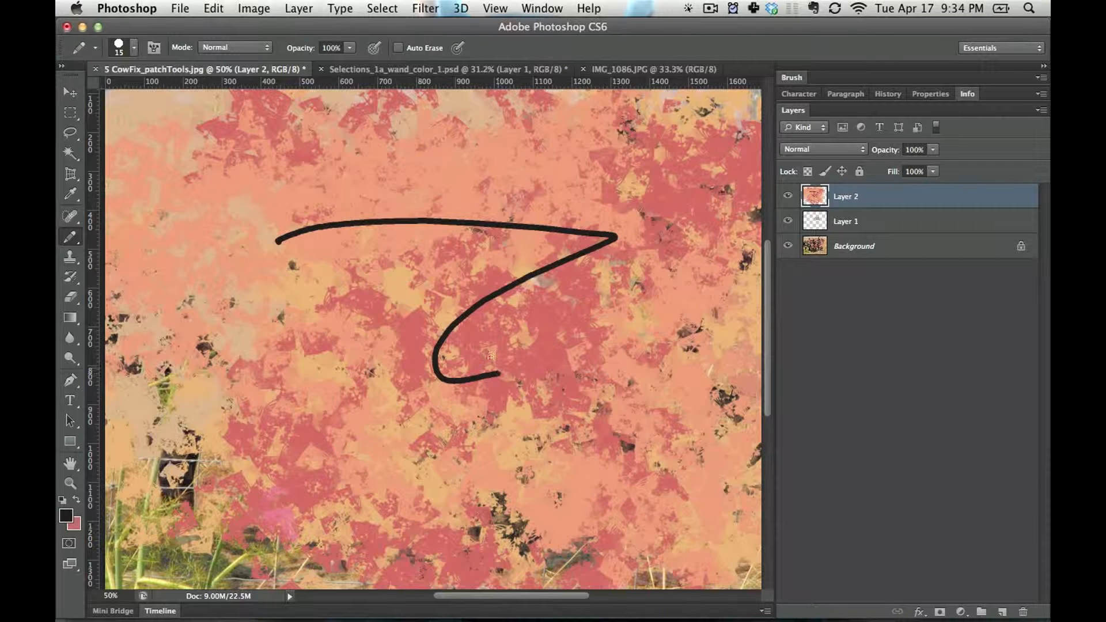
{"action": "mouse_move", "coordinate": [626, 385]}
{"action": "left_mouse_down"}
{"action": "mouse_move", "coordinate": [556, 364]}
{"action": "mouse_move", "coordinate": [658, 330]}
{"action": "left_mouse_up"}
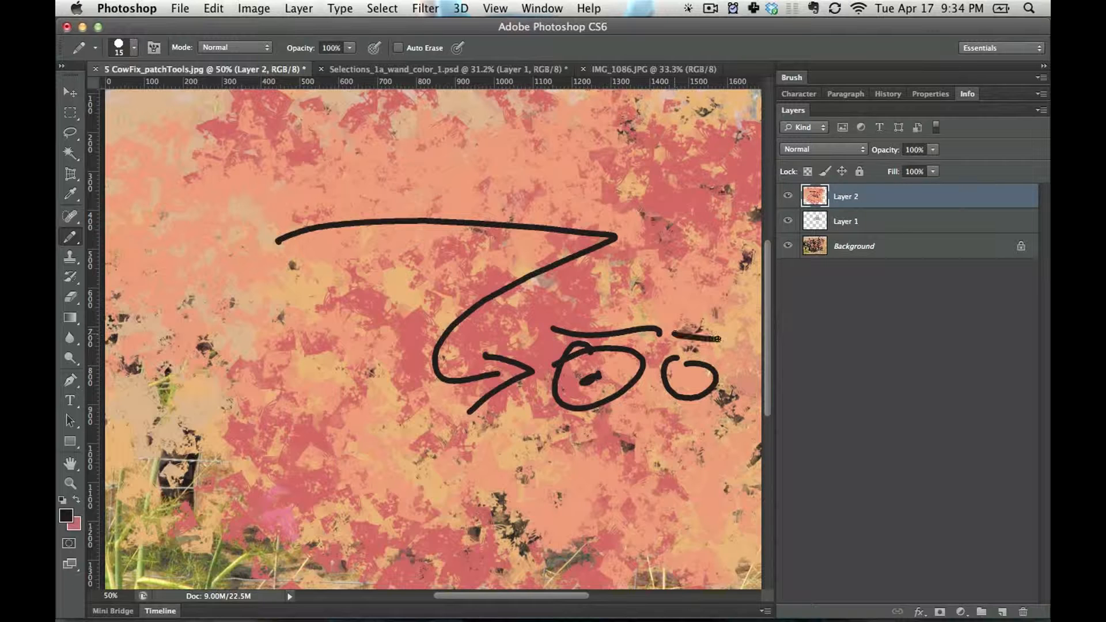
{"action": "left_click_drag", "start_coordinate": [572, 416], "coordinate": [749, 415]}
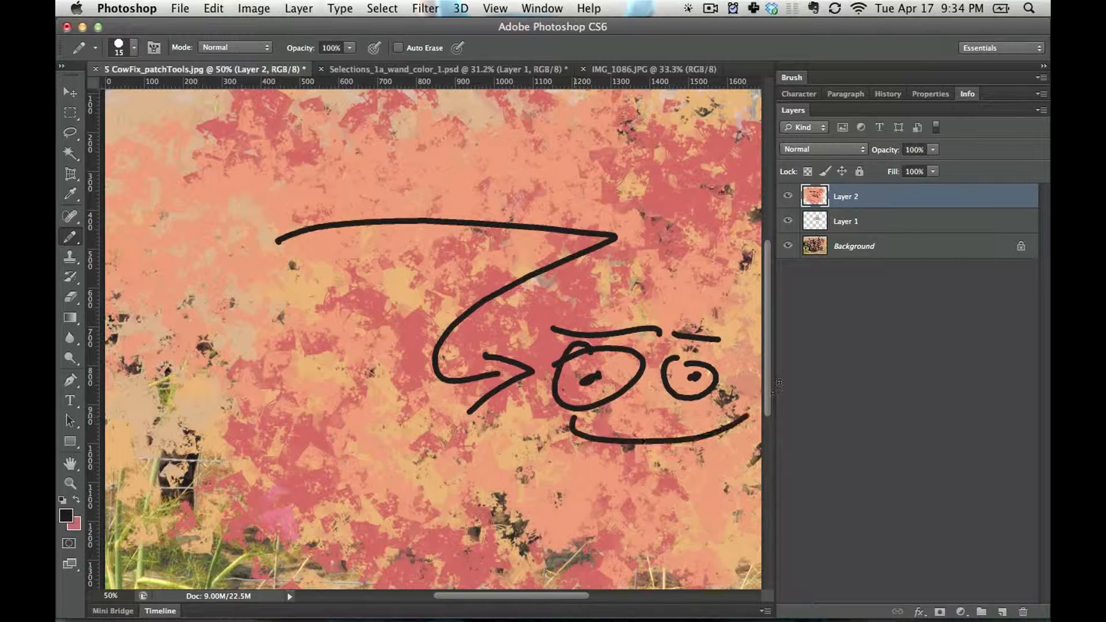
{"action": "mouse_move", "coordinate": [754, 474]}
{"action": "left_mouse_down"}
{"action": "mouse_move", "coordinate": [588, 498]}
{"action": "mouse_move", "coordinate": [584, 468]}
{"action": "left_mouse_up"}
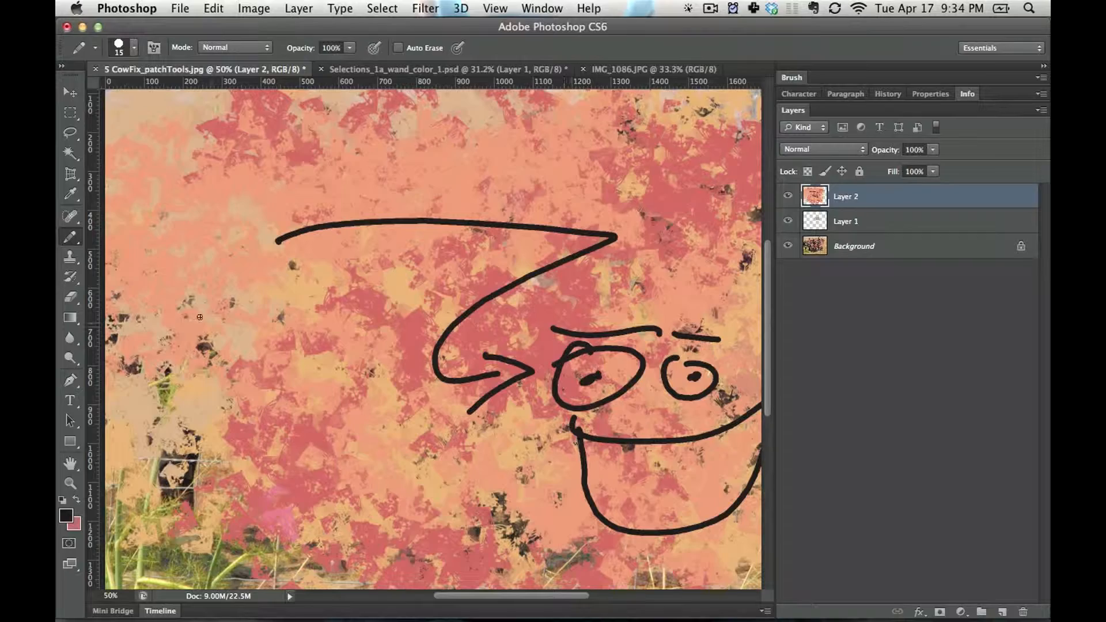
Switch to the Color Replacement tool and revert the cow photo to its original snapshot in the history
{"action": "left_click", "coordinate": [67, 240]}
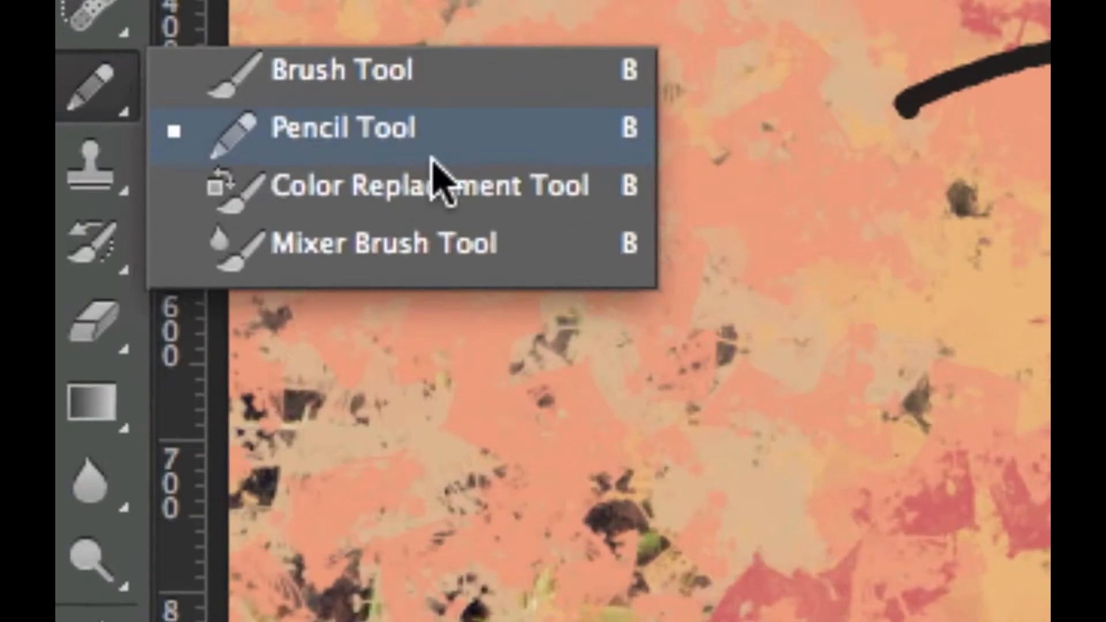
{"action": "left_click", "coordinate": [446, 196]}
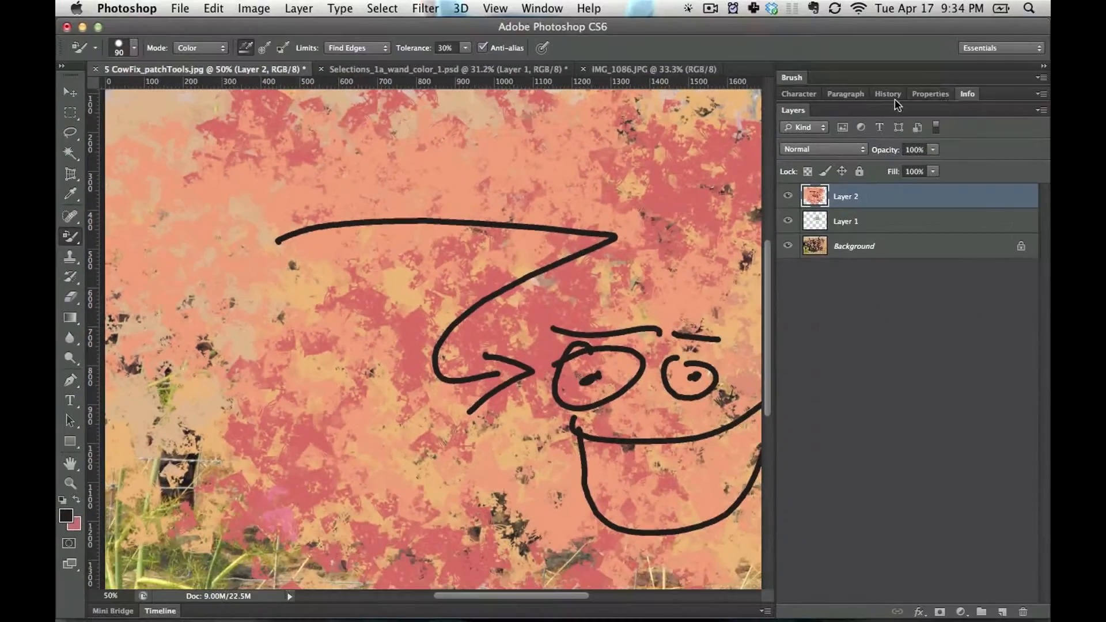
{"action": "left_click", "coordinate": [888, 94]}
{"action": "left_click_drag", "start_coordinate": [1044, 214], "coordinate": [1043, 120]}
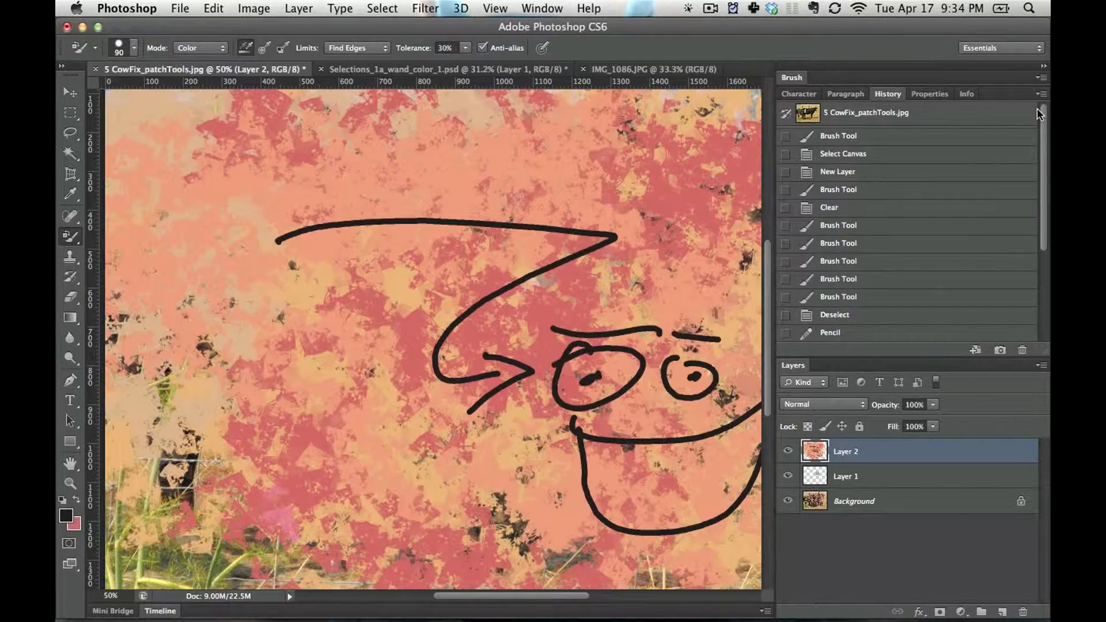
{"action": "left_click", "coordinate": [956, 115]}
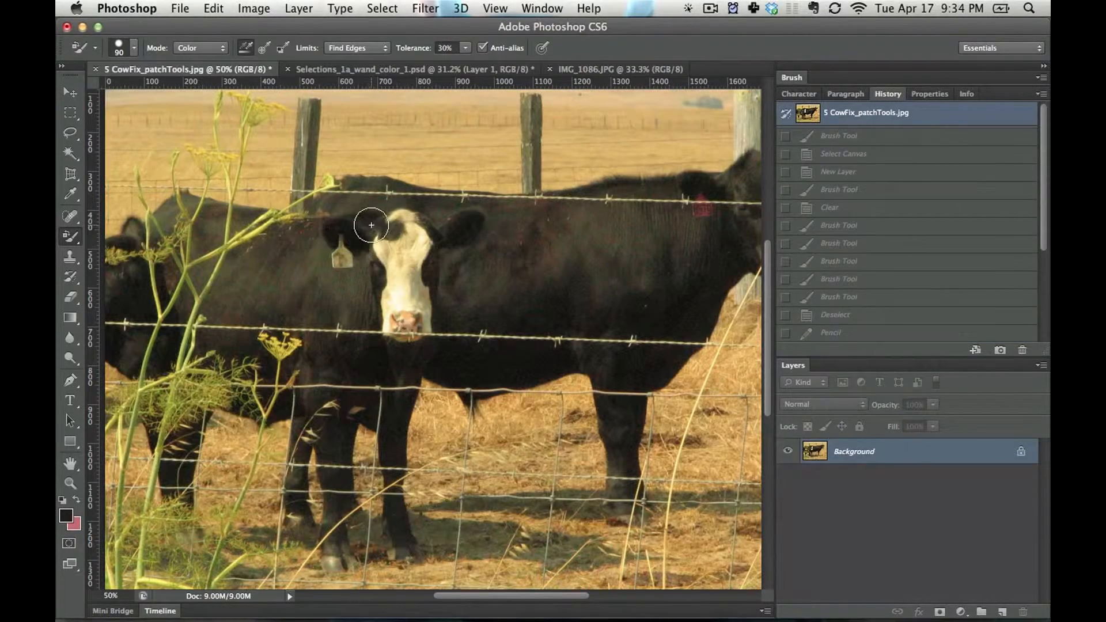
Bring the right-facing cow fully into view and set the foreground colour to bright red
{"action": "key", "text": "space"}
{"action": "left_click_drag", "start_coordinate": [370, 224], "coordinate": [242, 231]}
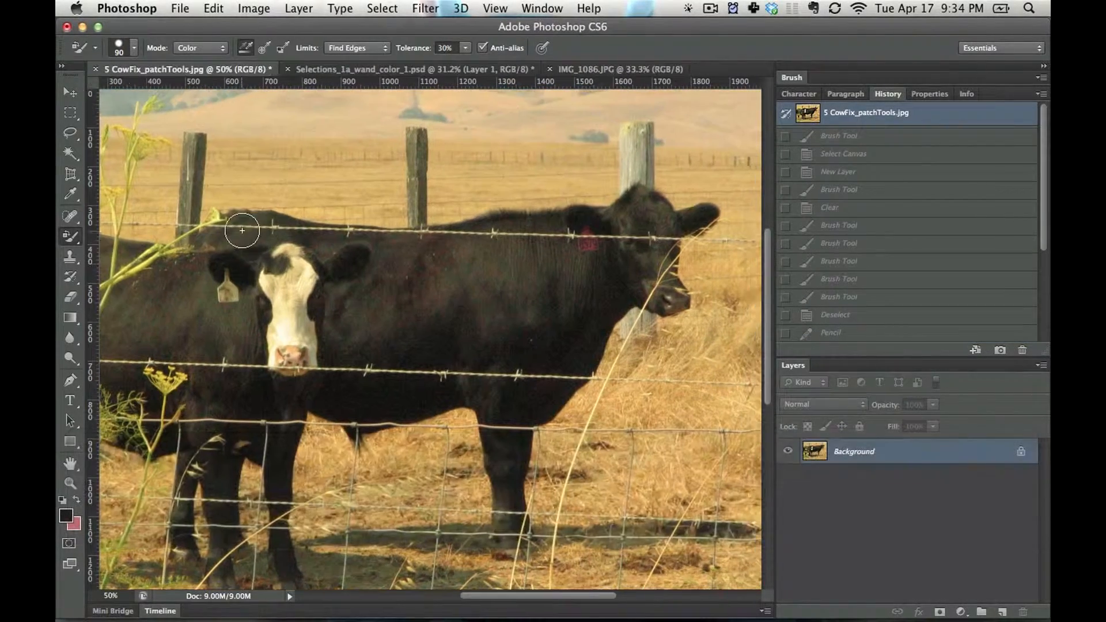
{"action": "left_click", "coordinate": [60, 517]}
{"action": "left_click_drag", "start_coordinate": [533, 349], "coordinate": [730, 284]}
{"action": "left_click", "coordinate": [800, 287]}
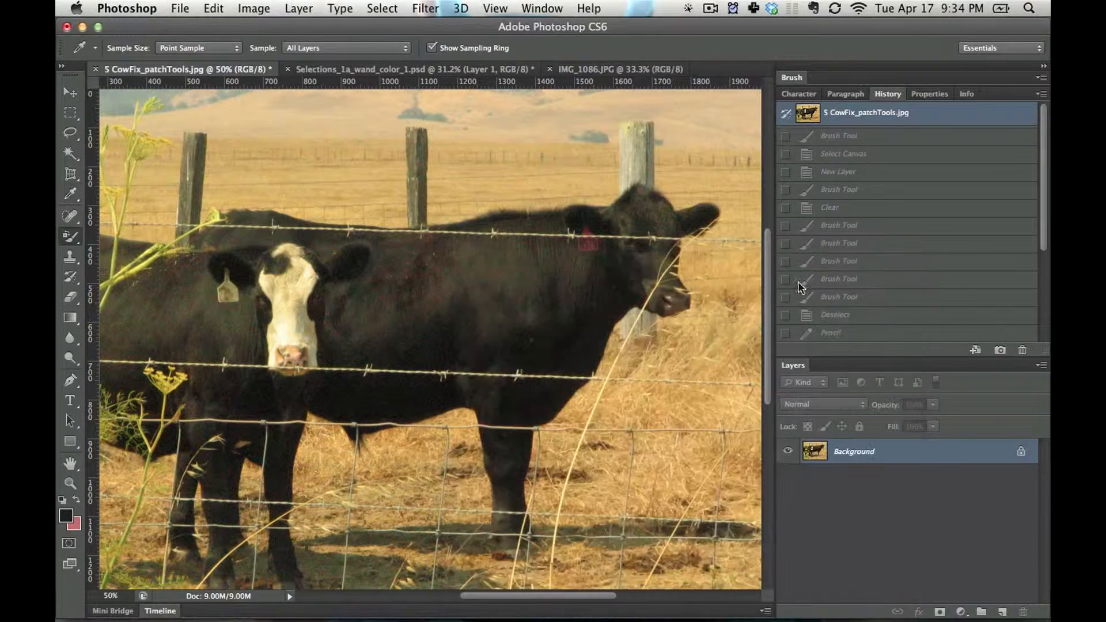
Recolour the field between the middle and right fence posts, and the middle post itself, in red with Color Replacement
{"action": "key", "text": "b"}
{"action": "mouse_move", "coordinate": [509, 159]}
{"action": "left_mouse_down"}
{"action": "mouse_move", "coordinate": [440, 182]}
{"action": "mouse_move", "coordinate": [475, 217]}
{"action": "mouse_move", "coordinate": [516, 192]}
{"action": "mouse_move", "coordinate": [629, 200]}
{"action": "mouse_move", "coordinate": [527, 198]}
{"action": "mouse_move", "coordinate": [566, 164]}
{"action": "mouse_move", "coordinate": [613, 162]}
{"action": "left_mouse_up"}
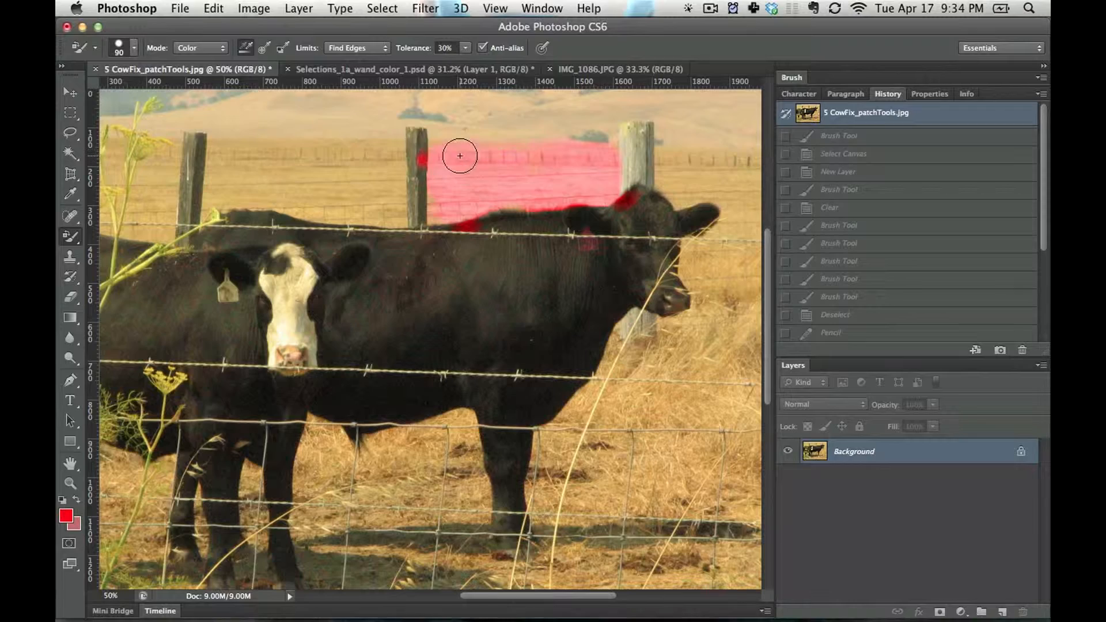
{"action": "left_click_drag", "start_coordinate": [459, 156], "coordinate": [451, 151]}
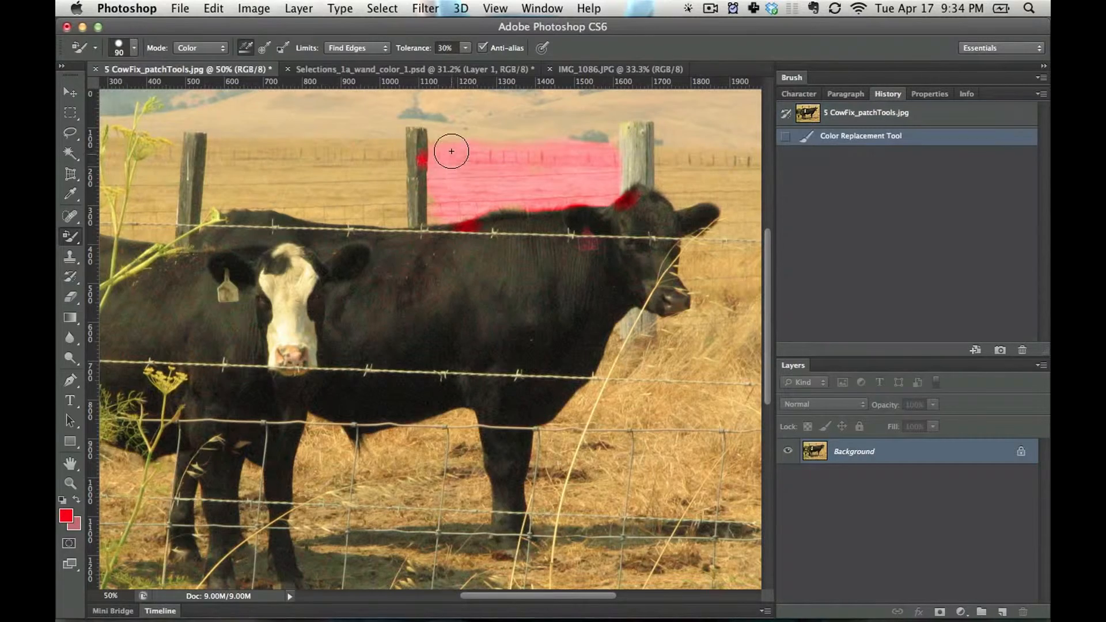
{"action": "left_click", "coordinate": [431, 206]}
{"action": "right_click", "coordinate": [441, 184]}
{"action": "left_click", "coordinate": [427, 179]}
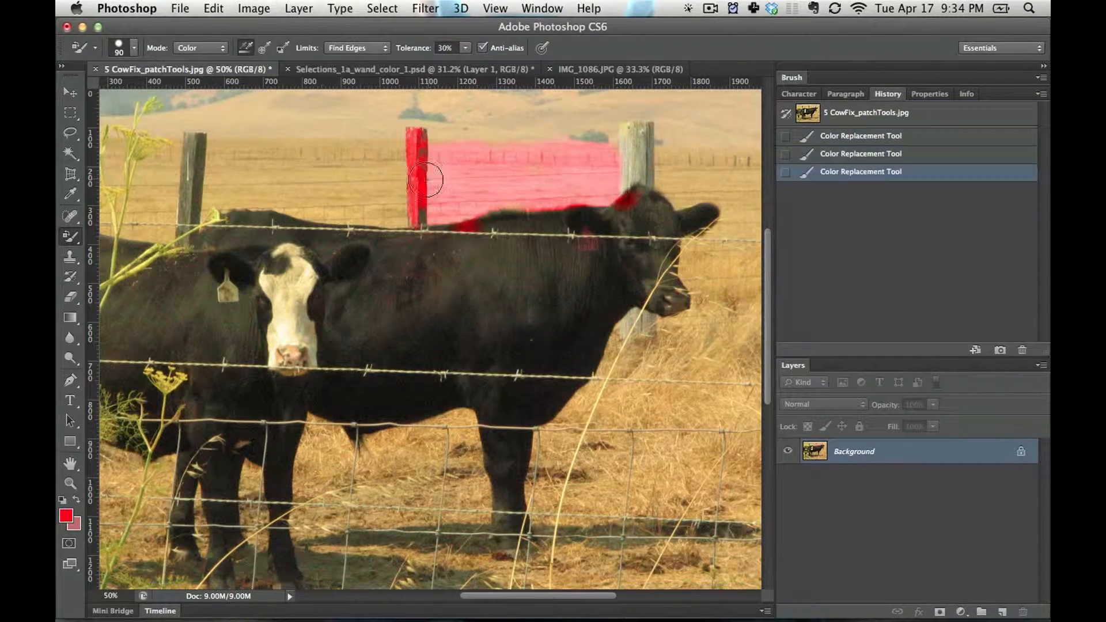
Change the Color Replacement mode to Saturation and paint the field between the left and middle fence posts
{"action": "left_click", "coordinate": [216, 48]}
{"action": "left_click", "coordinate": [206, 38]}
{"action": "left_click_drag", "start_coordinate": [381, 168], "coordinate": [181, 177]}
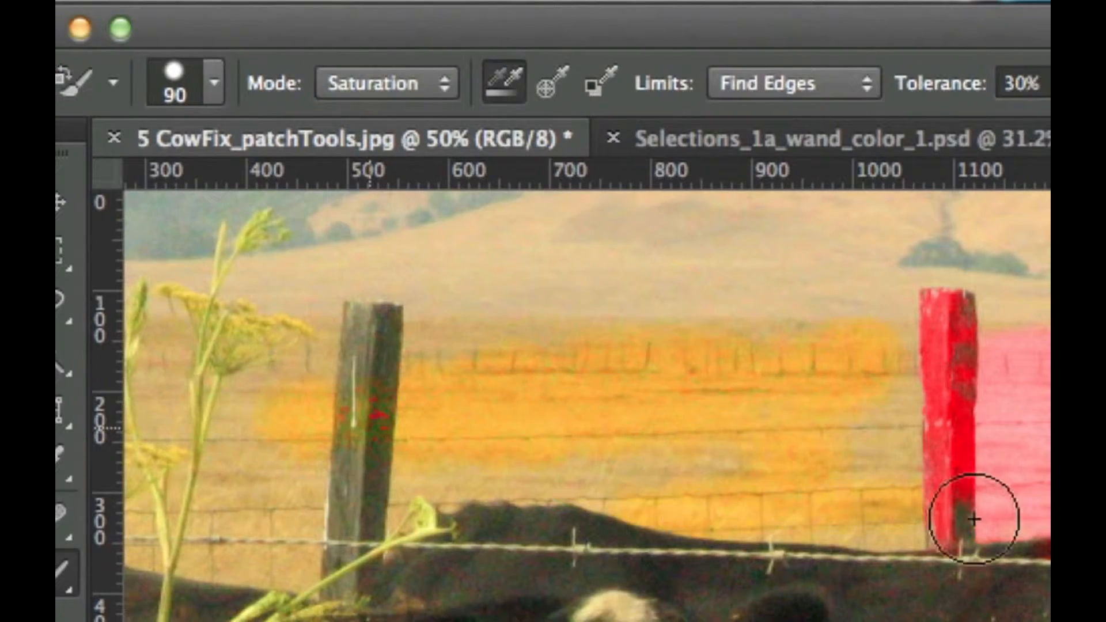
Return the Color Replacement mode to Color and recolour the right-facing cow's shoulder and head in red
{"action": "left_click", "coordinate": [441, 96]}
{"action": "left_click", "coordinate": [403, 106]}
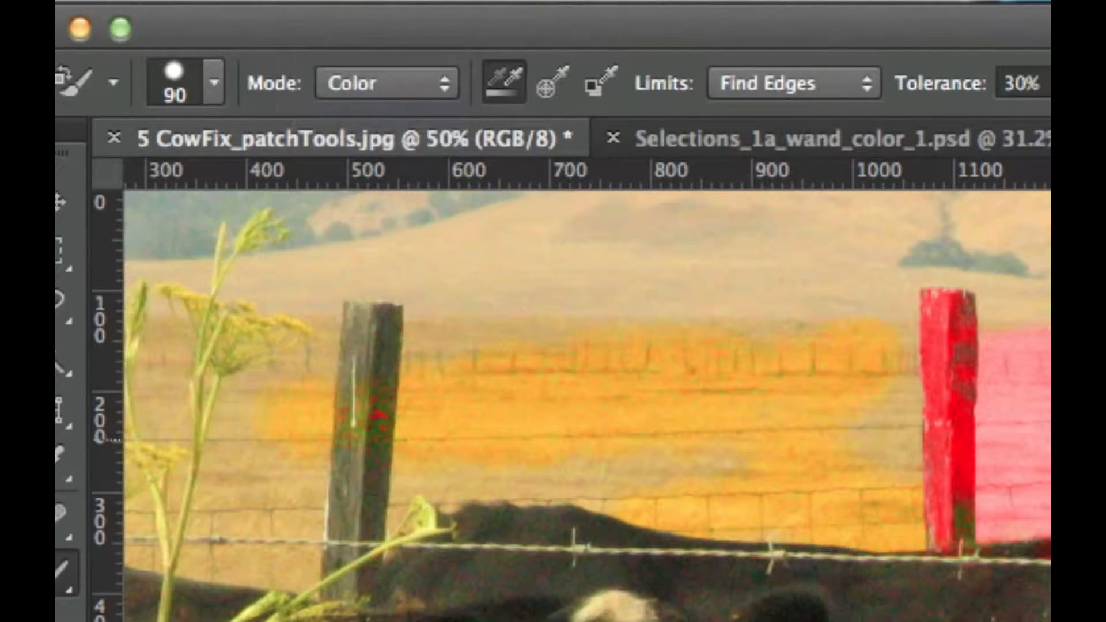
{"action": "mouse_move", "coordinate": [769, 299]}
{"action": "left_mouse_down"}
{"action": "mouse_move", "coordinate": [607, 365]}
{"action": "mouse_move", "coordinate": [535, 303]}
{"action": "left_mouse_up"}
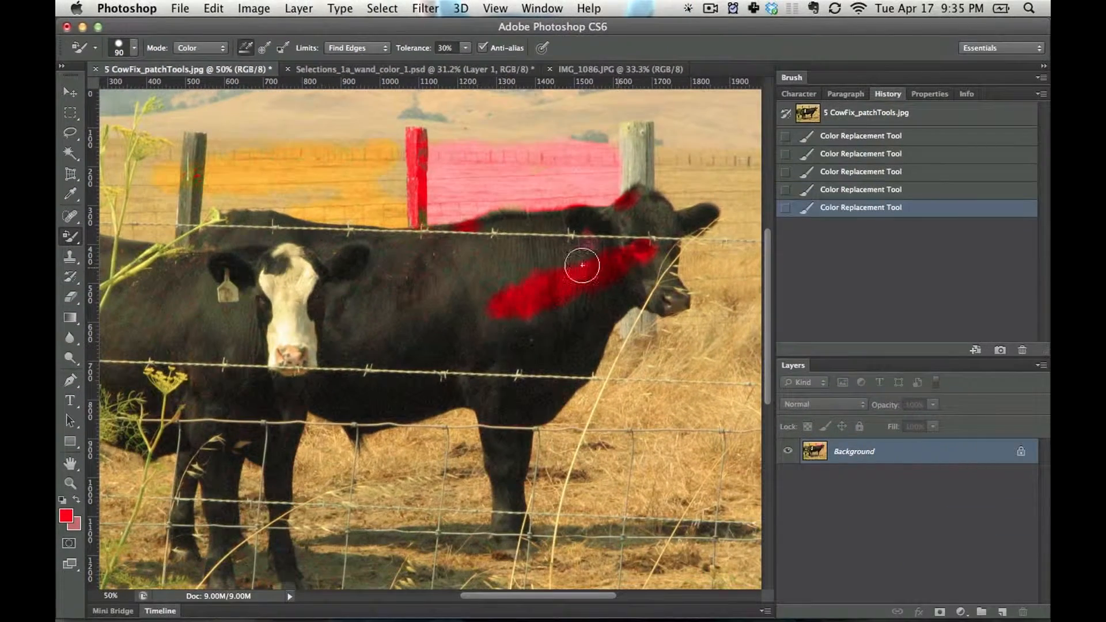
{"action": "left_click_drag", "start_coordinate": [582, 265], "coordinate": [594, 246]}
{"action": "mouse_move", "coordinate": [593, 246]}
{"action": "left_mouse_down"}
{"action": "mouse_move", "coordinate": [672, 282]}
{"action": "mouse_move", "coordinate": [678, 265]}
{"action": "mouse_move", "coordinate": [593, 244]}
{"action": "left_mouse_up"}
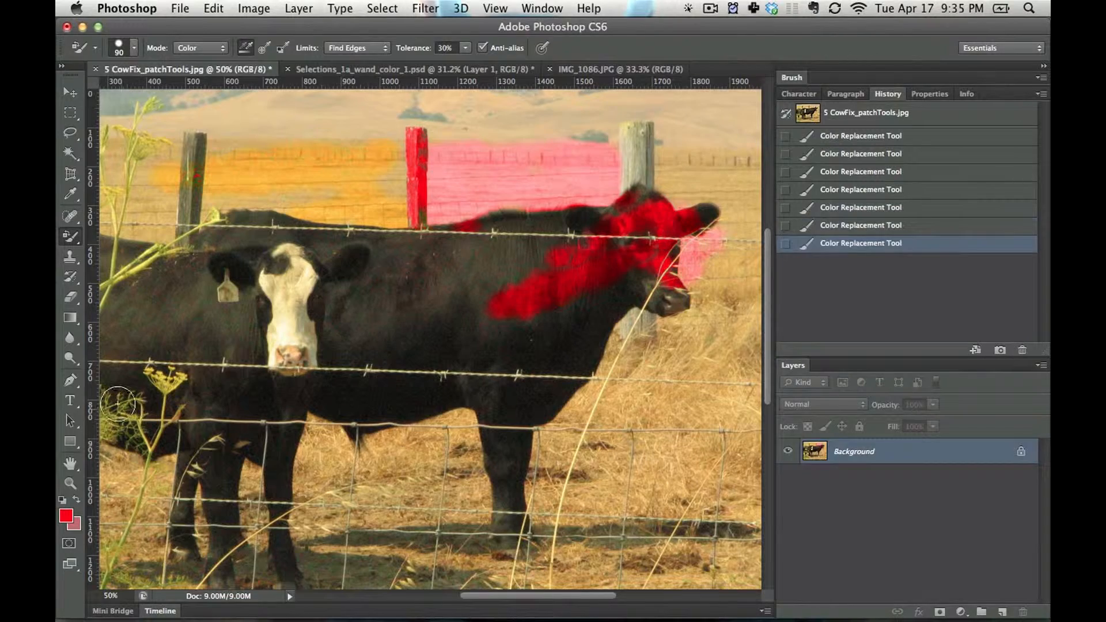
Switch to the Mixer Brush and blend red strokes from the right-facing cow's leg over its belly to the white-faced cow
{"action": "left_click", "coordinate": [75, 238]}
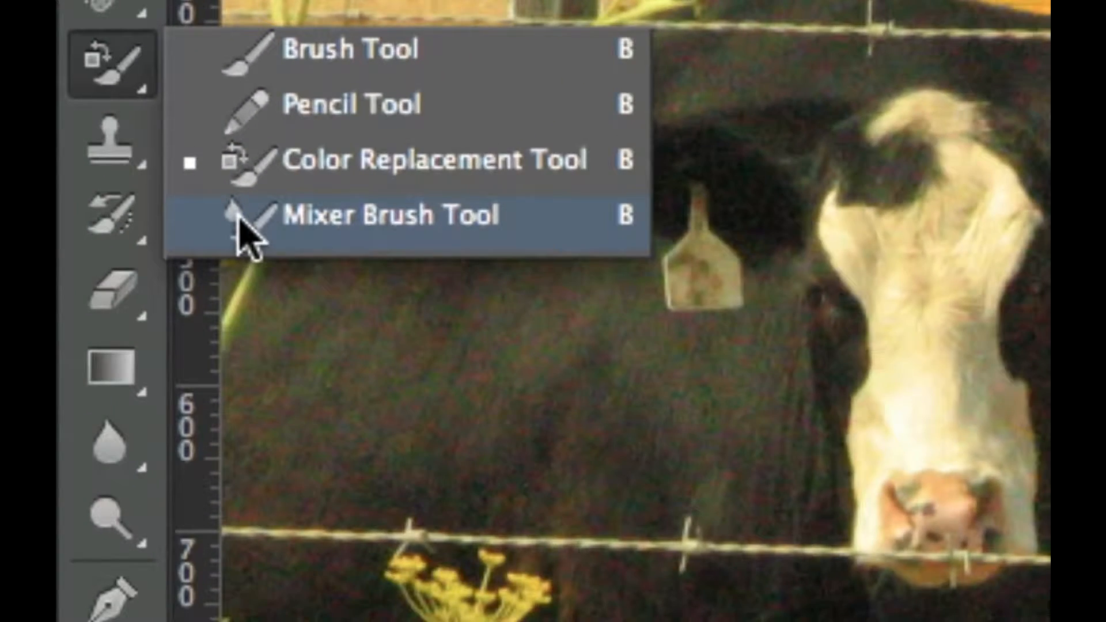
{"action": "left_click", "coordinate": [239, 222]}
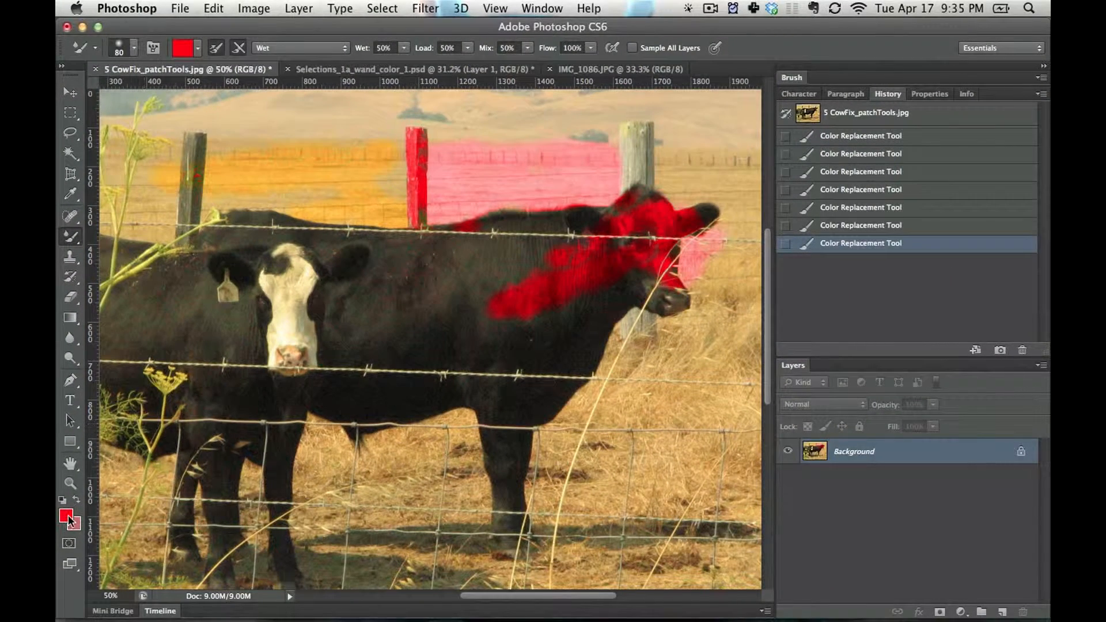
{"action": "left_click_drag", "start_coordinate": [482, 524], "coordinate": [413, 347]}
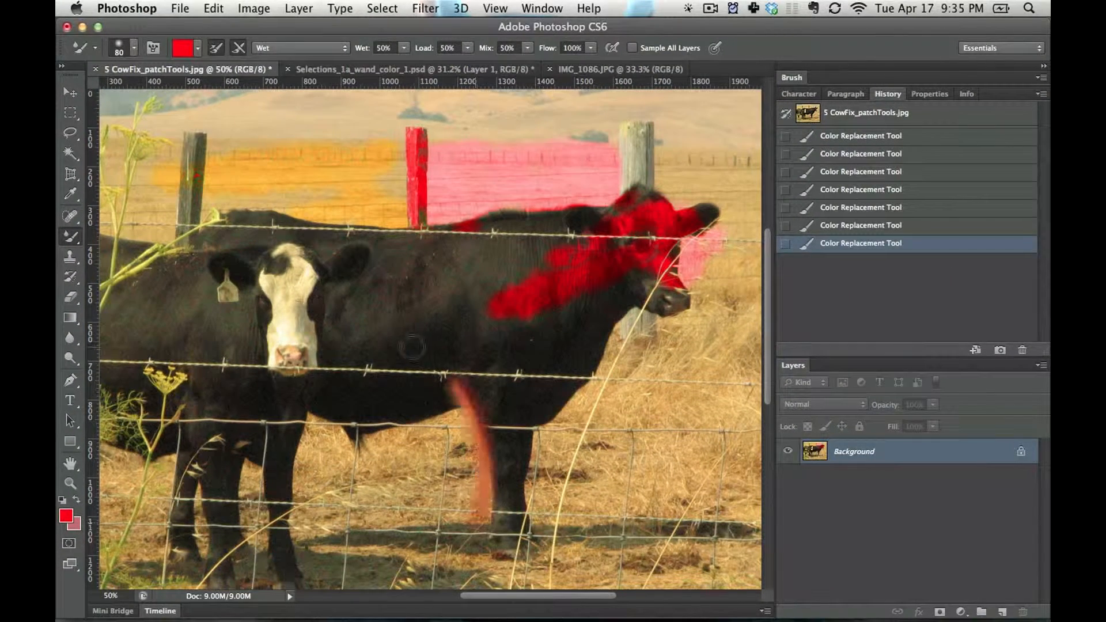
{"action": "mouse_move", "coordinate": [484, 504]}
{"action": "left_mouse_down"}
{"action": "mouse_move", "coordinate": [455, 370]}
{"action": "mouse_move", "coordinate": [442, 361]}
{"action": "mouse_move", "coordinate": [478, 427]}
{"action": "mouse_move", "coordinate": [421, 349]}
{"action": "mouse_move", "coordinate": [447, 377]}
{"action": "mouse_move", "coordinate": [371, 374]}
{"action": "mouse_move", "coordinate": [456, 373]}
{"action": "mouse_move", "coordinate": [312, 379]}
{"action": "left_mouse_up"}
{"action": "left_click_drag", "start_coordinate": [314, 304], "coordinate": [431, 357]}
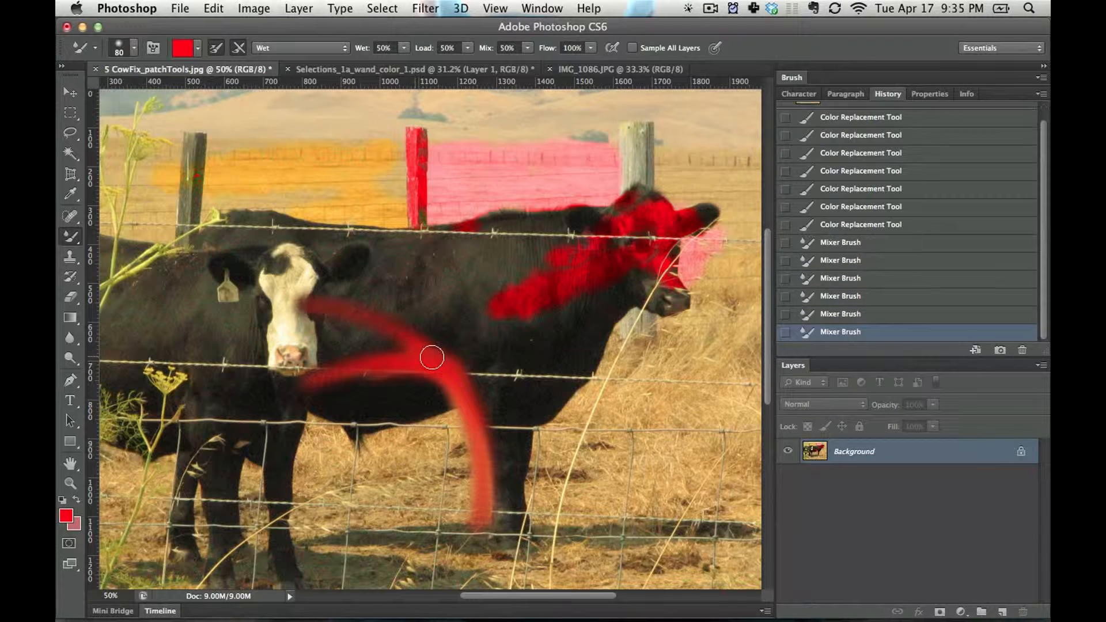
Blend more red Mixer Brush strokes radiating from the cow's belly, plus one along its side across the white face
{"action": "left_click_drag", "start_coordinate": [499, 299], "coordinate": [500, 298]}
{"action": "mouse_move", "coordinate": [453, 368]}
{"action": "left_mouse_down"}
{"action": "mouse_move", "coordinate": [538, 381]}
{"action": "mouse_move", "coordinate": [547, 415]}
{"action": "left_mouse_up"}
{"action": "left_click_drag", "start_coordinate": [467, 389], "coordinate": [523, 425]}
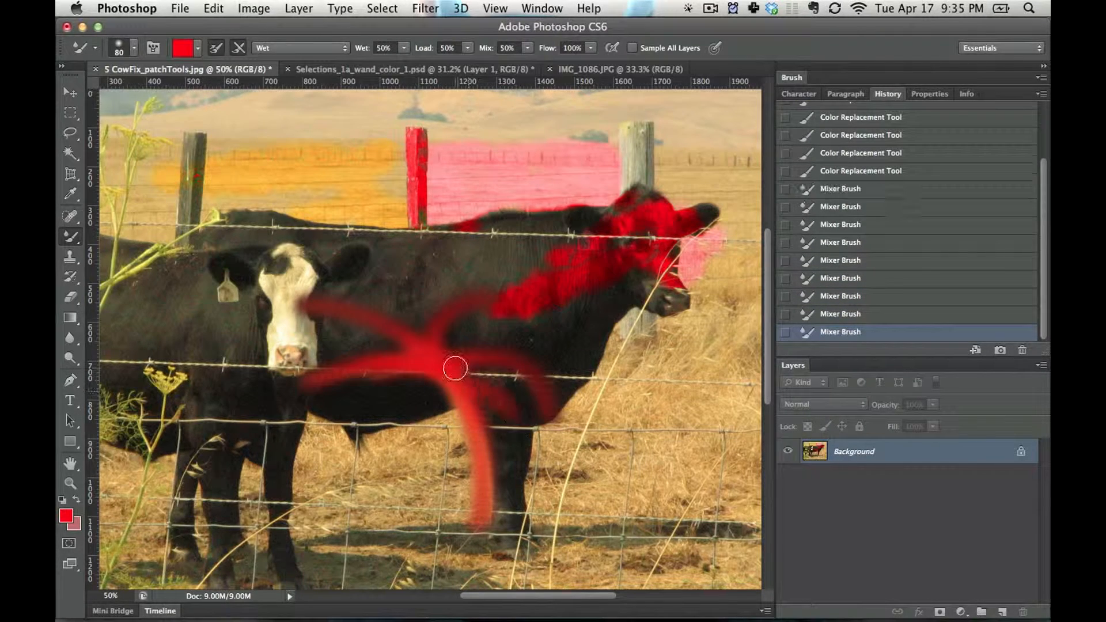
{"action": "mouse_move", "coordinate": [455, 368]}
{"action": "left_mouse_down"}
{"action": "mouse_move", "coordinate": [392, 384]}
{"action": "mouse_move", "coordinate": [393, 395]}
{"action": "mouse_move", "coordinate": [418, 381]}
{"action": "mouse_move", "coordinate": [320, 415]}
{"action": "left_mouse_up"}
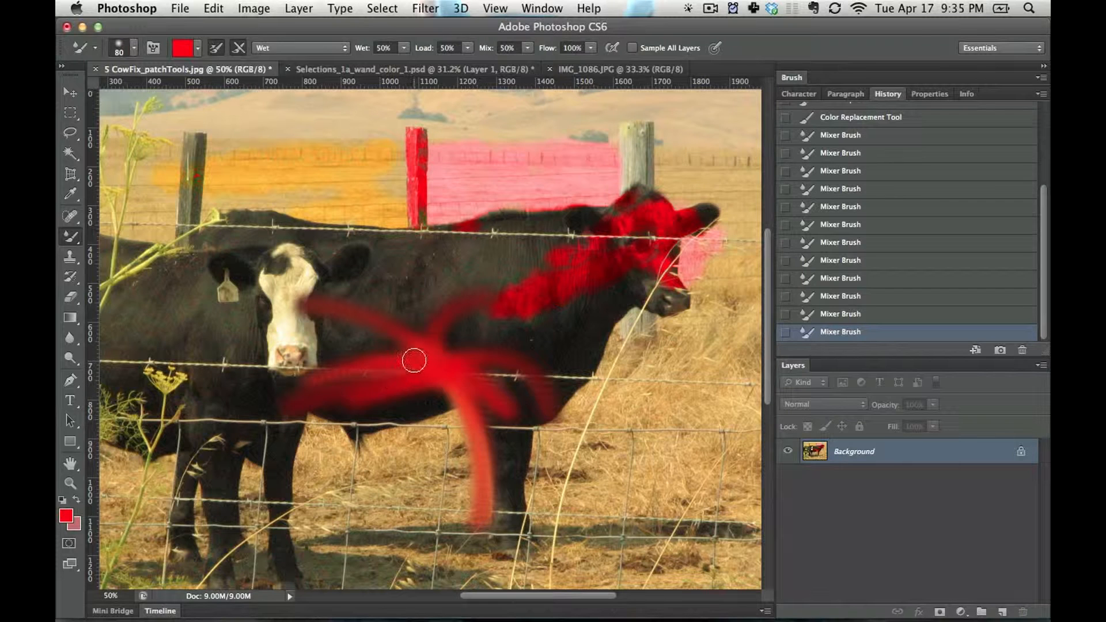
{"action": "left_click_drag", "start_coordinate": [412, 361], "coordinate": [365, 329]}
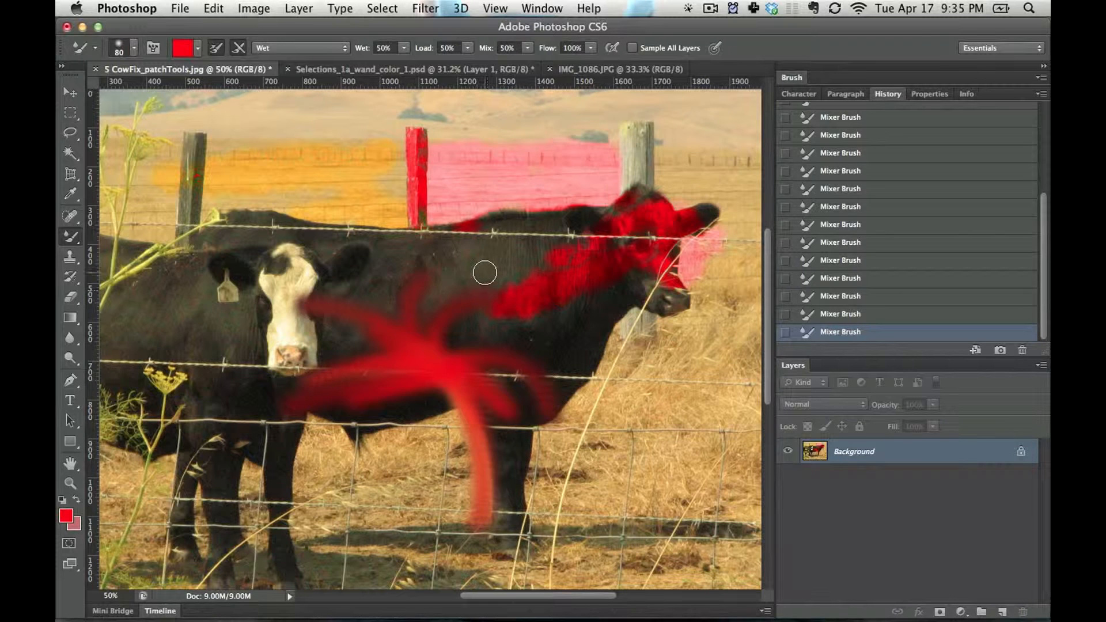
{"action": "left_click_drag", "start_coordinate": [485, 272], "coordinate": [212, 295]}
Set the foreground colour to blue and blend Mixer Brush strokes through the red ones on the cow's side and belly
{"action": "left_click", "coordinate": [66, 518]}
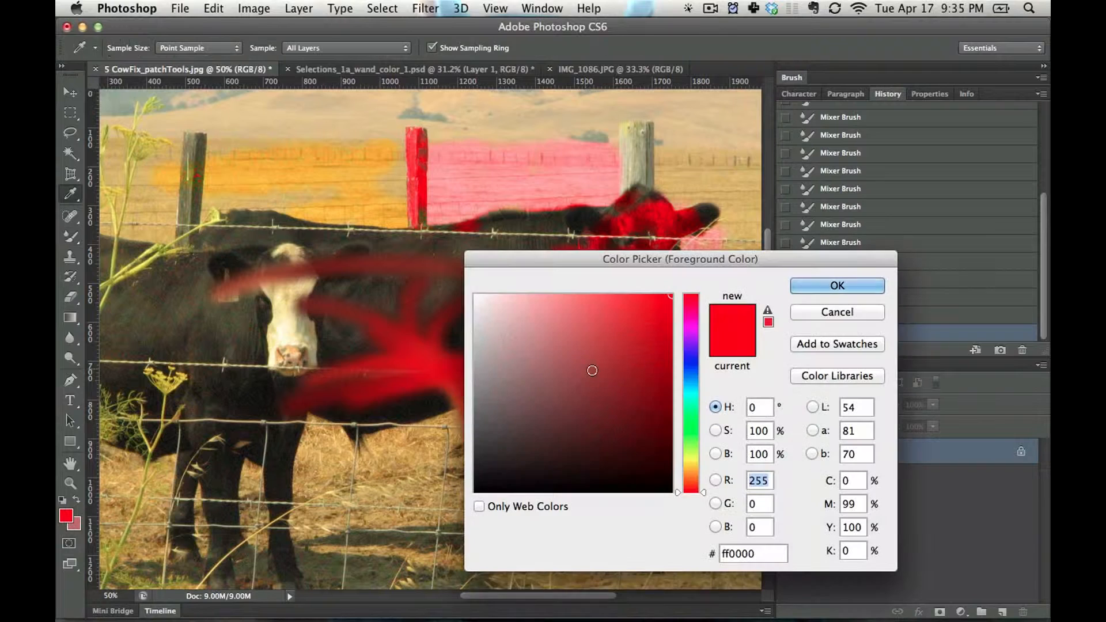
{"action": "left_click", "coordinate": [691, 372]}
{"action": "left_click", "coordinate": [837, 286]}
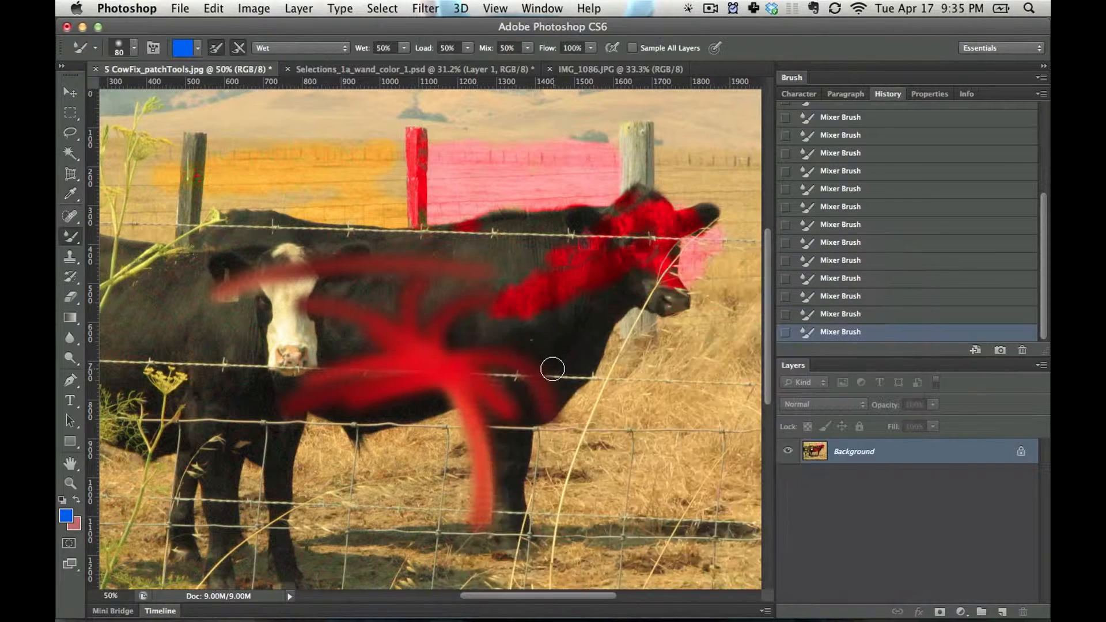
{"action": "mouse_move", "coordinate": [507, 344]}
{"action": "left_mouse_down"}
{"action": "mouse_move", "coordinate": [403, 335]}
{"action": "mouse_move", "coordinate": [458, 340]}
{"action": "mouse_move", "coordinate": [390, 288]}
{"action": "mouse_move", "coordinate": [436, 322]}
{"action": "mouse_move", "coordinate": [421, 297]}
{"action": "mouse_move", "coordinate": [328, 291]}
{"action": "mouse_move", "coordinate": [445, 301]}
{"action": "mouse_move", "coordinate": [340, 417]}
{"action": "mouse_move", "coordinate": [401, 363]}
{"action": "mouse_move", "coordinate": [342, 401]}
{"action": "mouse_move", "coordinate": [494, 418]}
{"action": "left_mouse_up"}
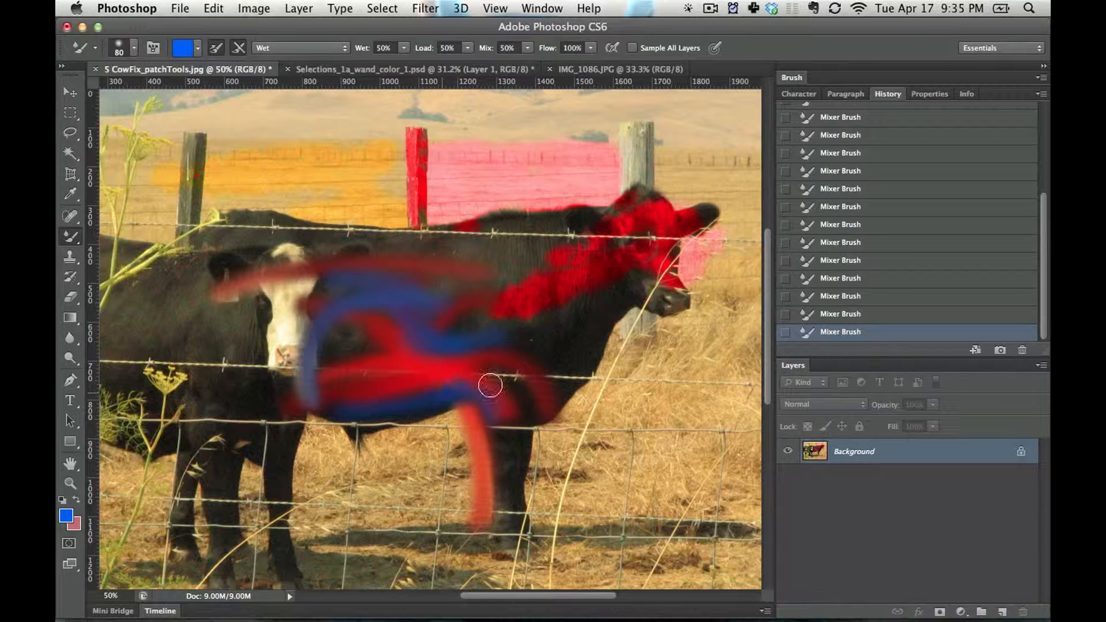
Choose a textured brush tip and blend rough blue strokes over the cow's belly, the white-faced cow's nose and the grass below
{"action": "right_click", "coordinate": [452, 382]}
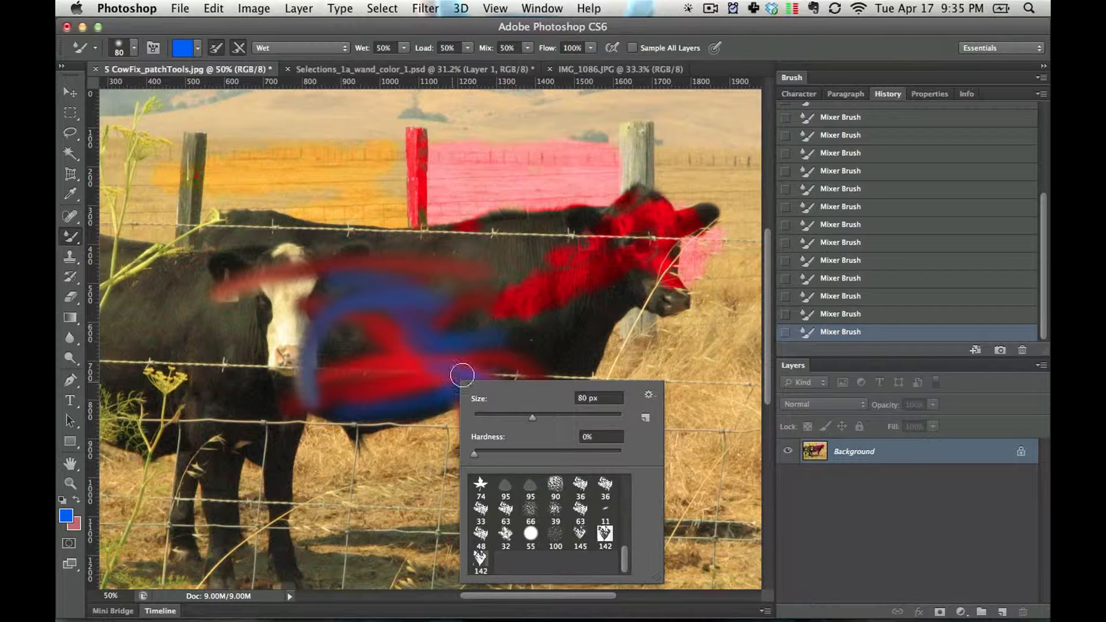
{"action": "left_click", "coordinate": [562, 495]}
{"action": "mouse_move", "coordinate": [378, 355]}
{"action": "left_mouse_down"}
{"action": "mouse_move", "coordinate": [366, 378]}
{"action": "mouse_move", "coordinate": [330, 355]}
{"action": "mouse_move", "coordinate": [429, 408]}
{"action": "mouse_move", "coordinate": [390, 341]}
{"action": "left_mouse_up"}
{"action": "mouse_move", "coordinate": [367, 473]}
{"action": "left_mouse_down"}
{"action": "mouse_move", "coordinate": [423, 412]}
{"action": "mouse_move", "coordinate": [516, 430]}
{"action": "mouse_move", "coordinate": [488, 409]}
{"action": "mouse_move", "coordinate": [437, 462]}
{"action": "left_mouse_up"}
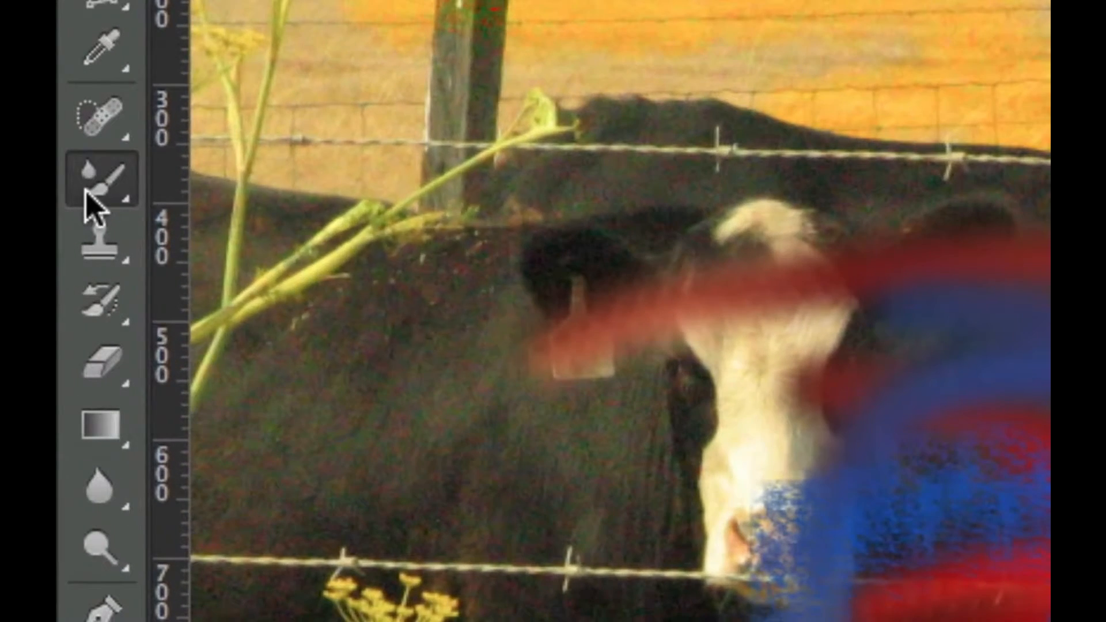
Switch from the Mixer Brush to the regular Brush tool and review the other painting tools grouped with it
{"action": "left_click", "coordinate": [71, 237]}
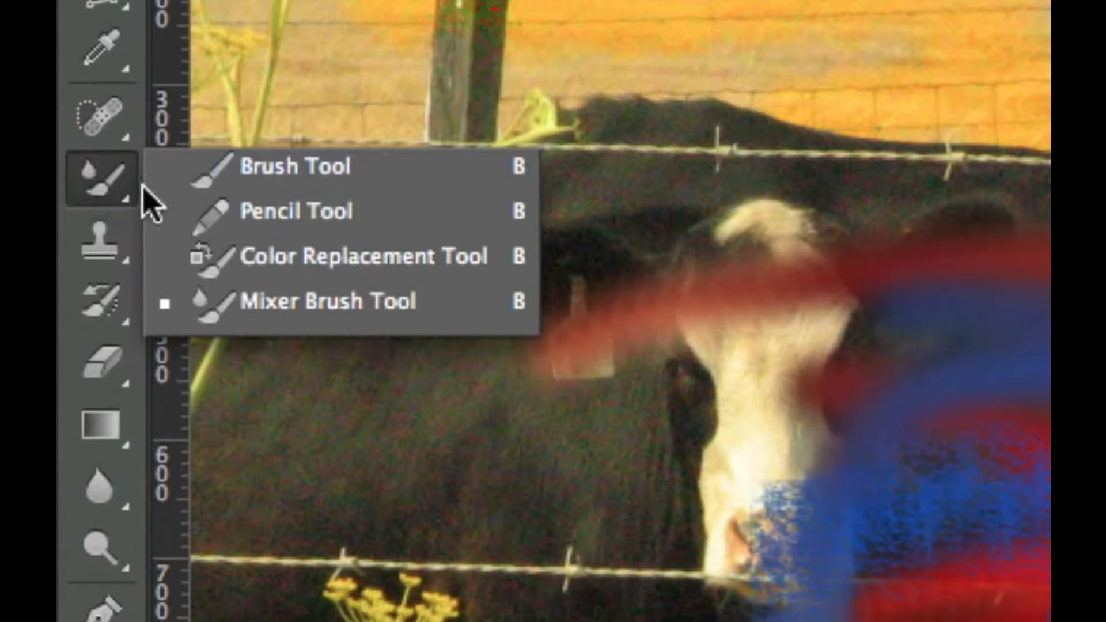
{"action": "left_click", "coordinate": [254, 181]}
{"action": "left_click", "coordinate": [89, 183]}
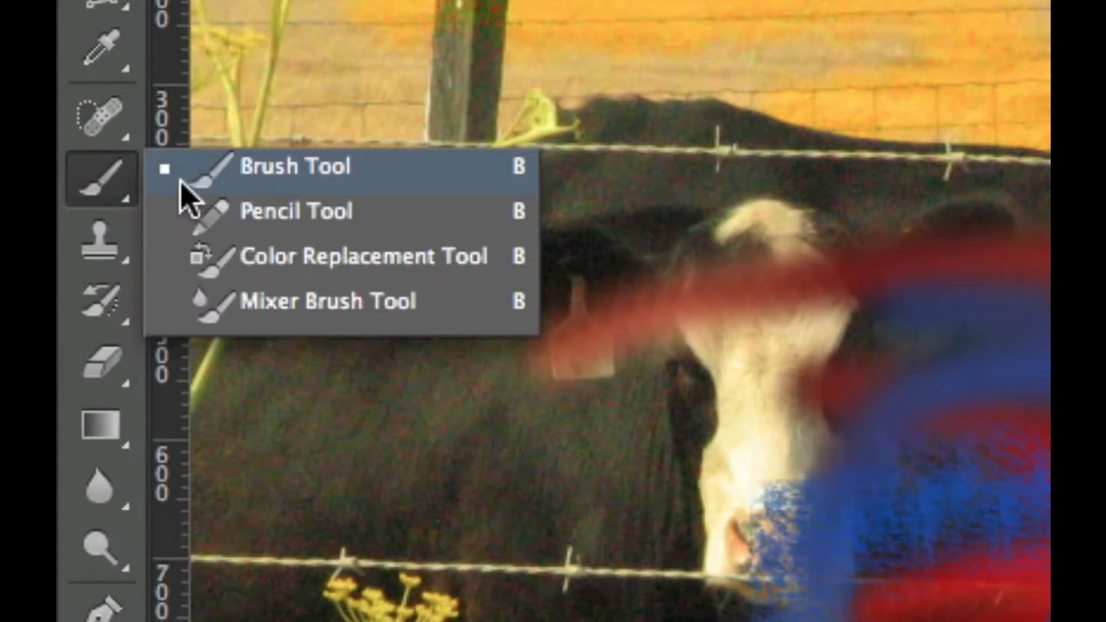
{"action": "left_click", "coordinate": [123, 197]}
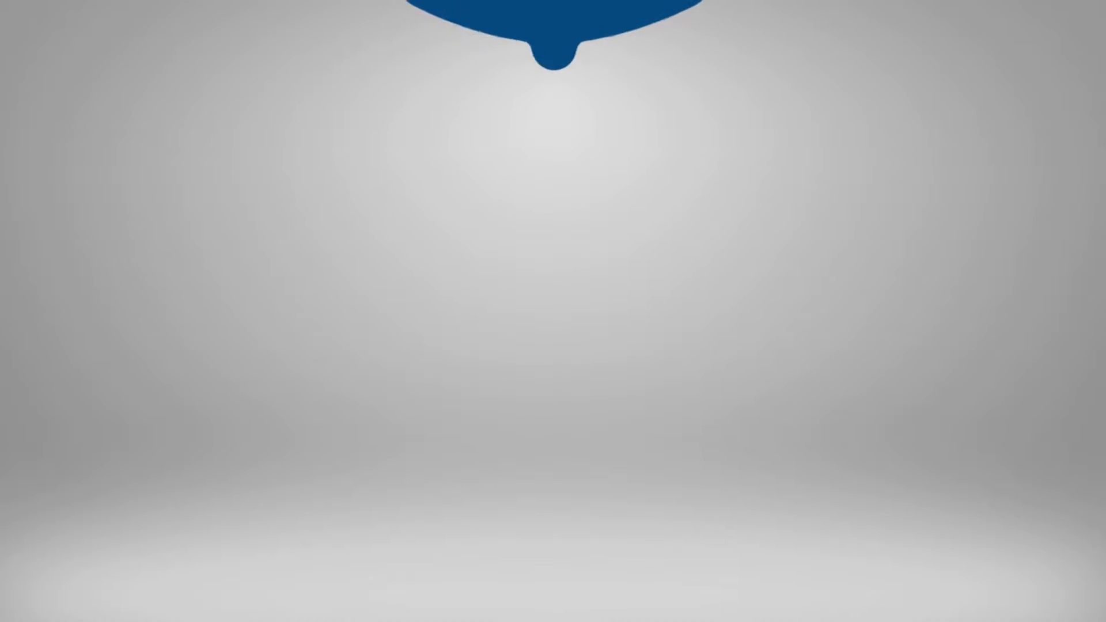